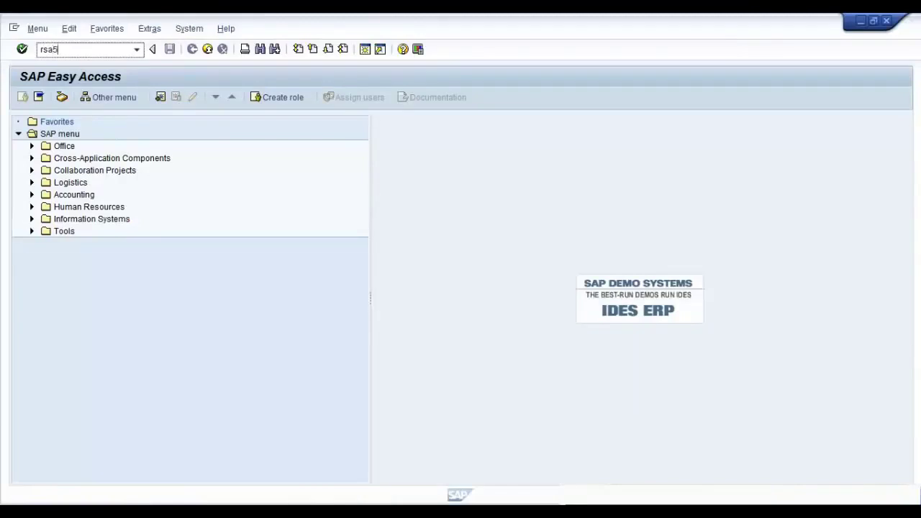
Step: In RSA5, activate 2LIS_11_VAHDR under SAP-R/3 > SD and return to Easy Access
key(Return)
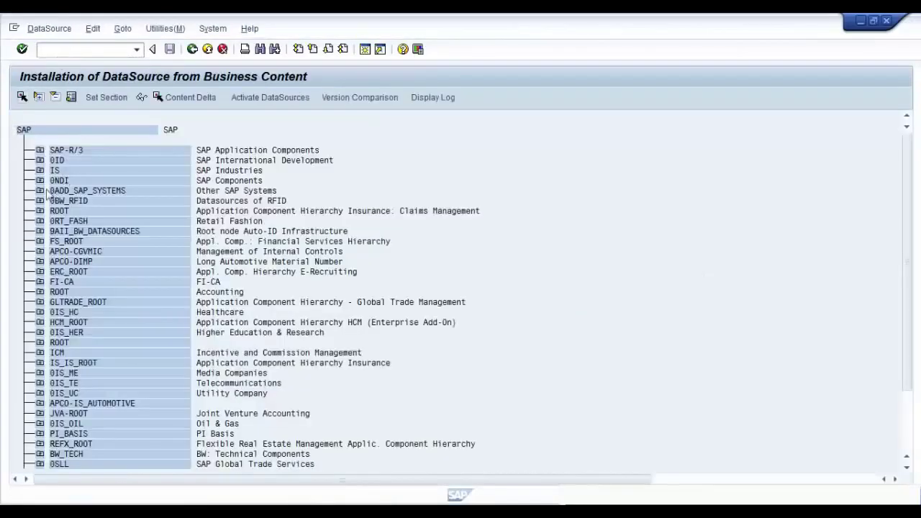
click(40, 150)
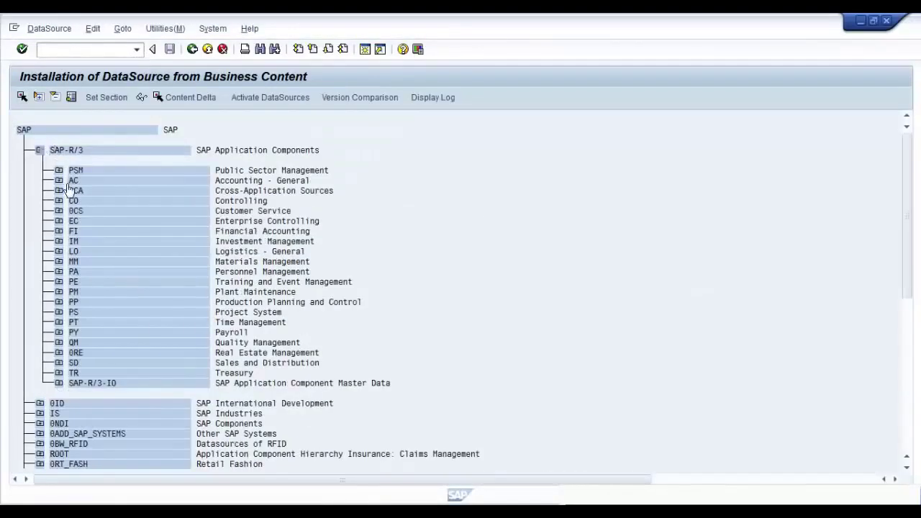
click(58, 363)
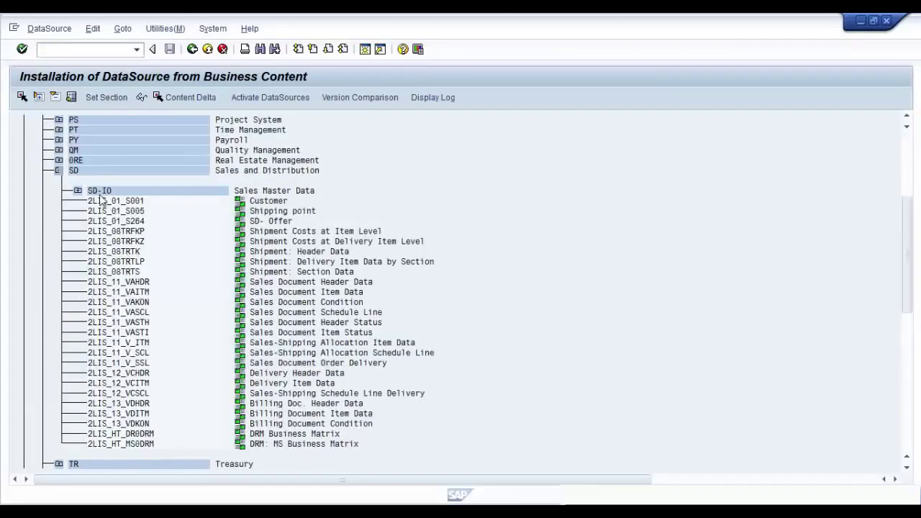
click(123, 283)
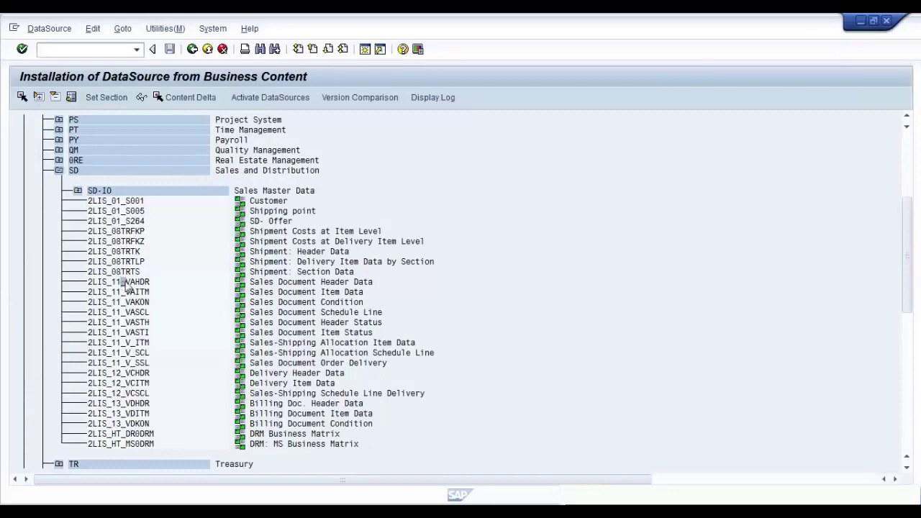
click(268, 99)
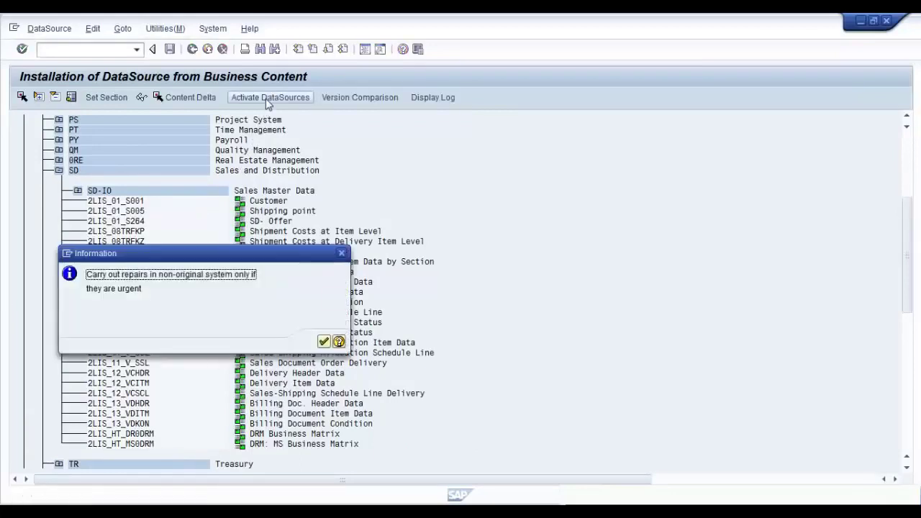
click(323, 341)
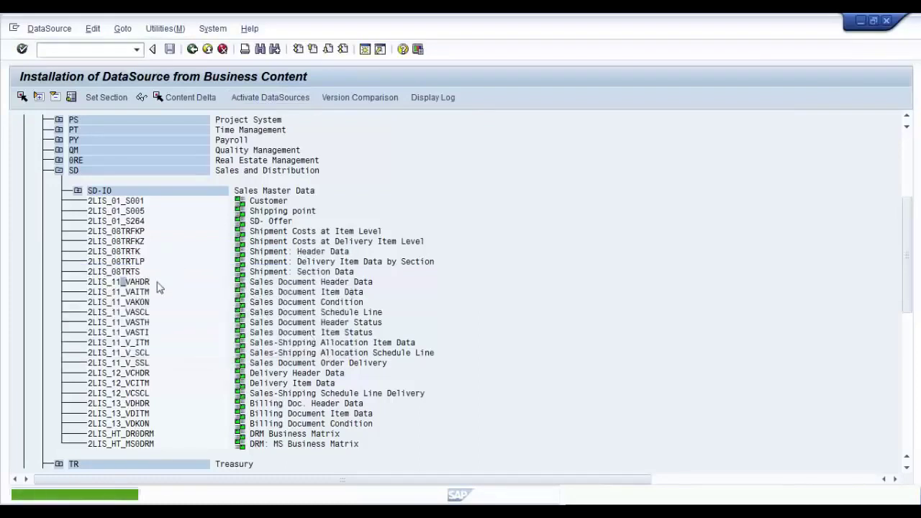
click(192, 48)
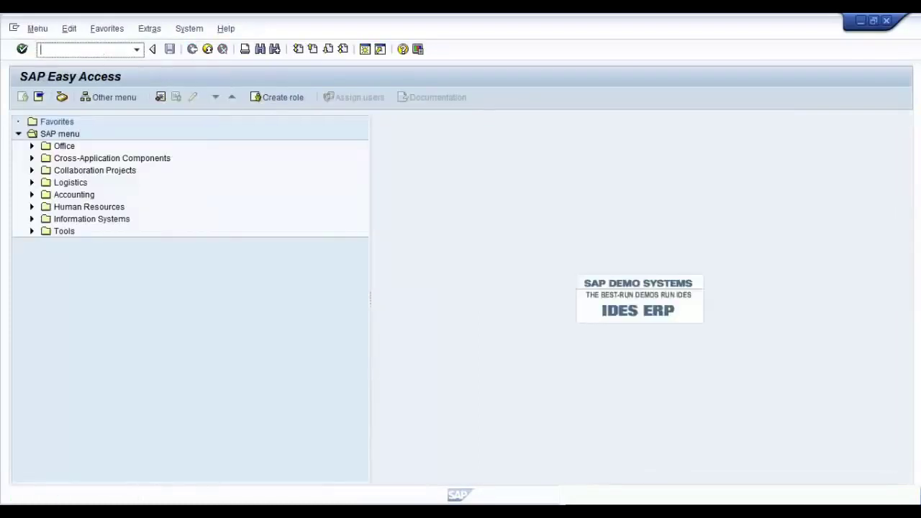
Step: Run RSA6 and expand SAP-R/3 > SD to find 2LIS_11_VAHDR listed
key(Return)
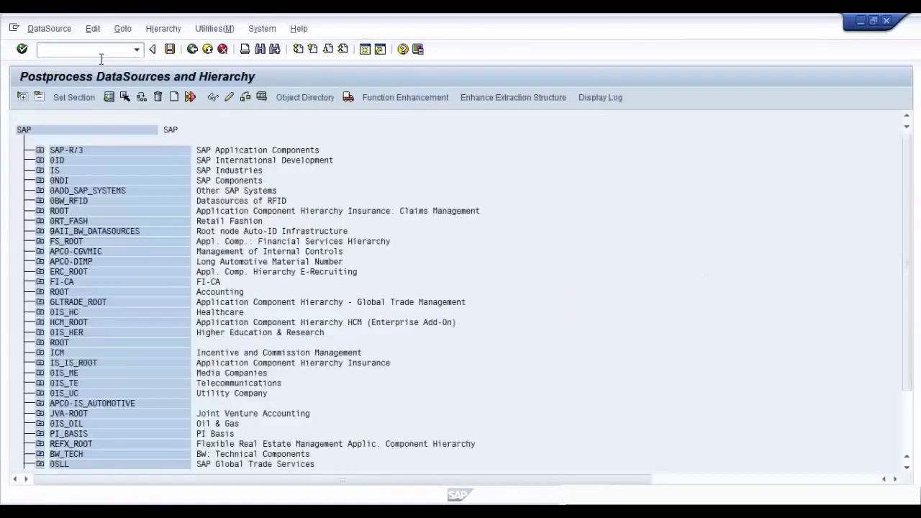
click(40, 150)
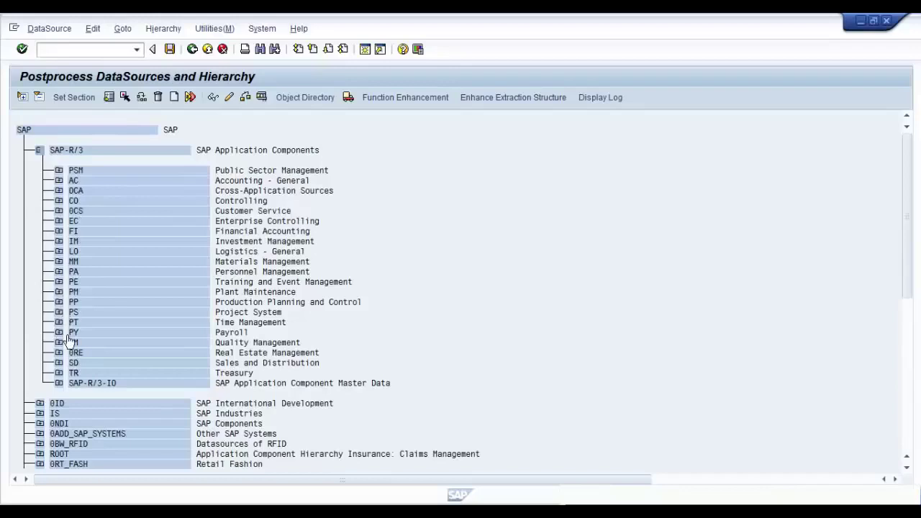
click(58, 363)
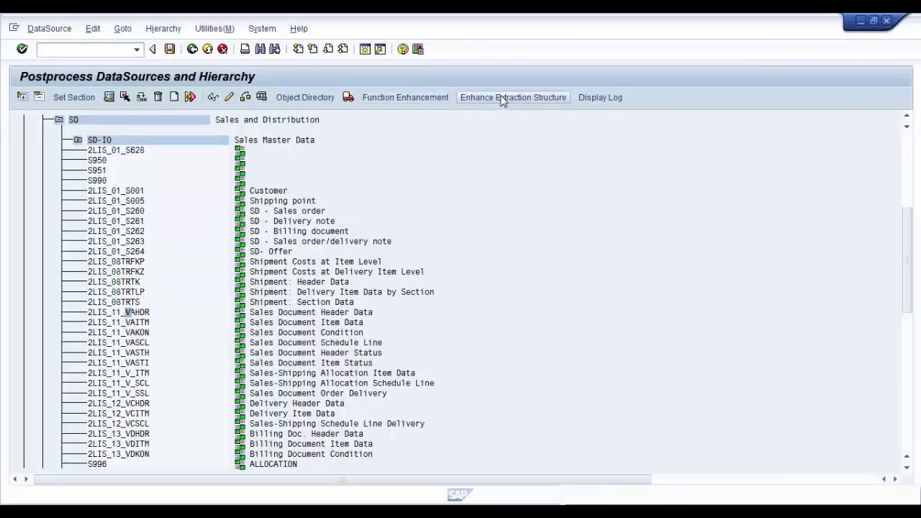
Step: Open LBWE and expand the extract structures of 11 : SD Sales BW
click(192, 49)
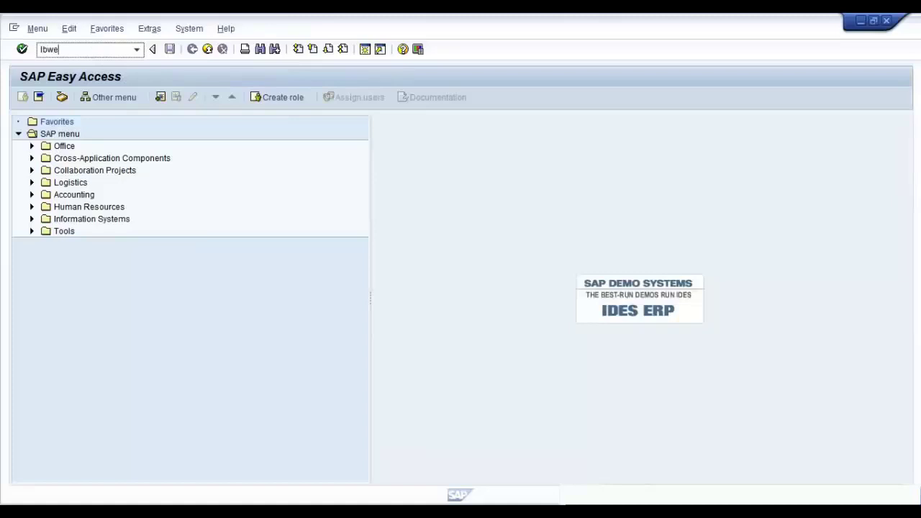
key(Return)
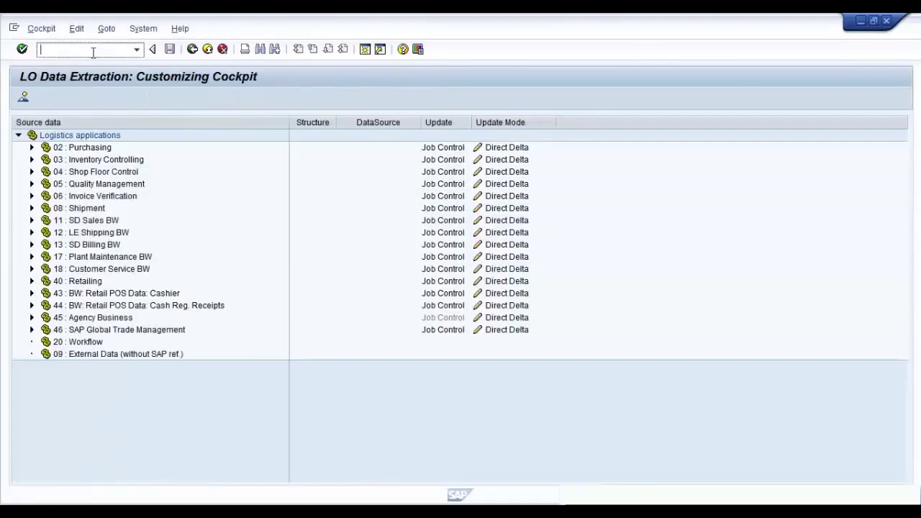
click(31, 221)
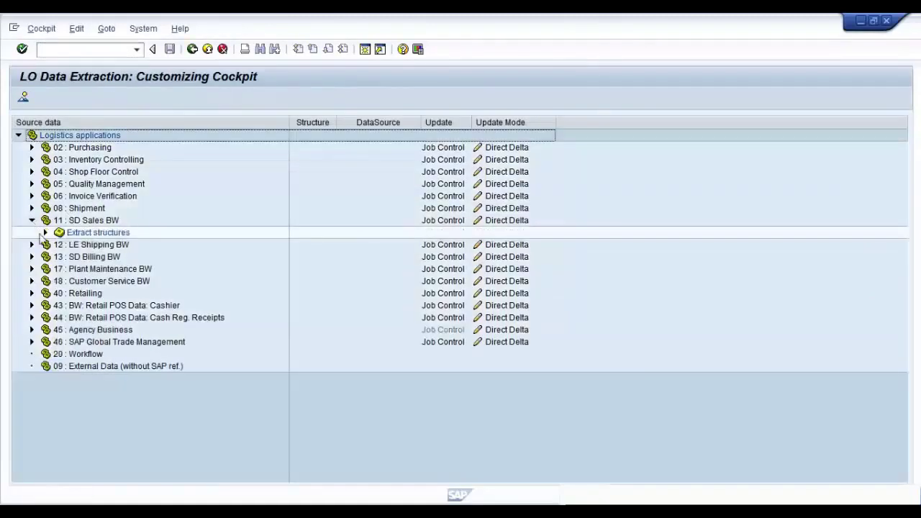
double_click(77, 232)
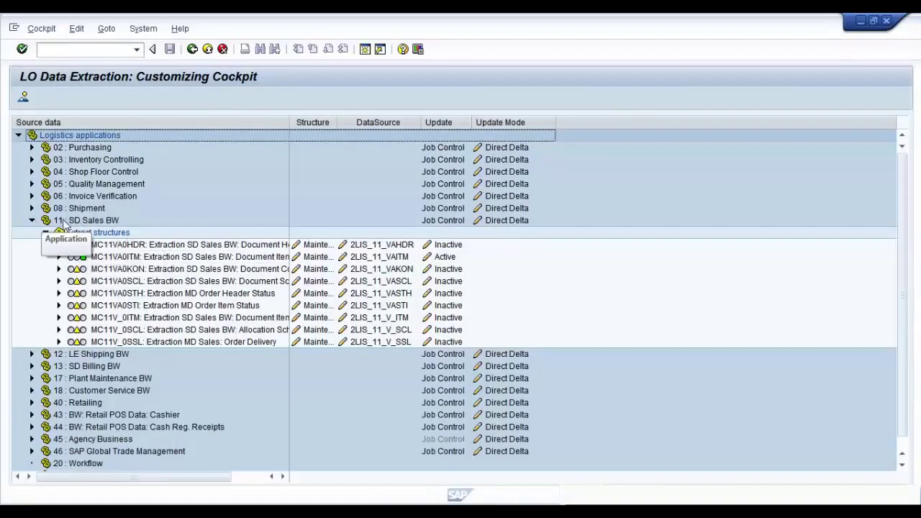
Step: Open MC11VA0HDR field maintenance and accept the structure with all fields unchanged
click(316, 245)
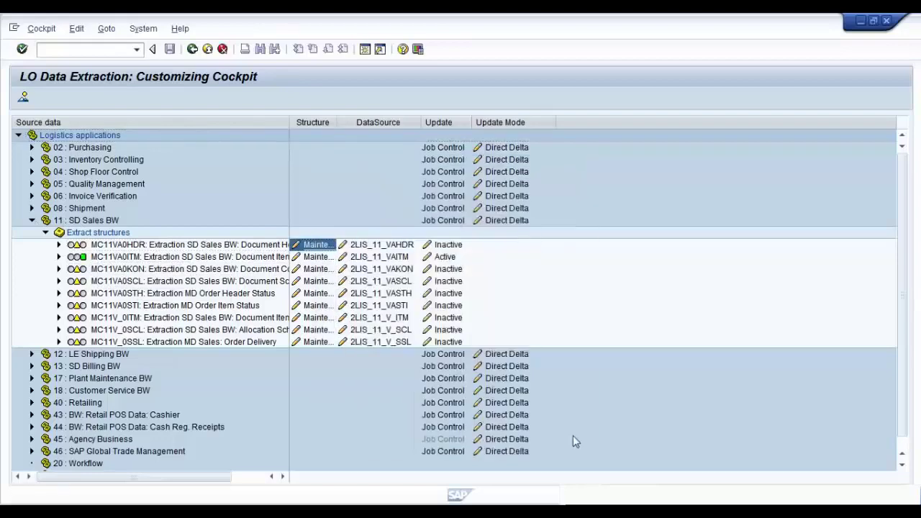
click(319, 245)
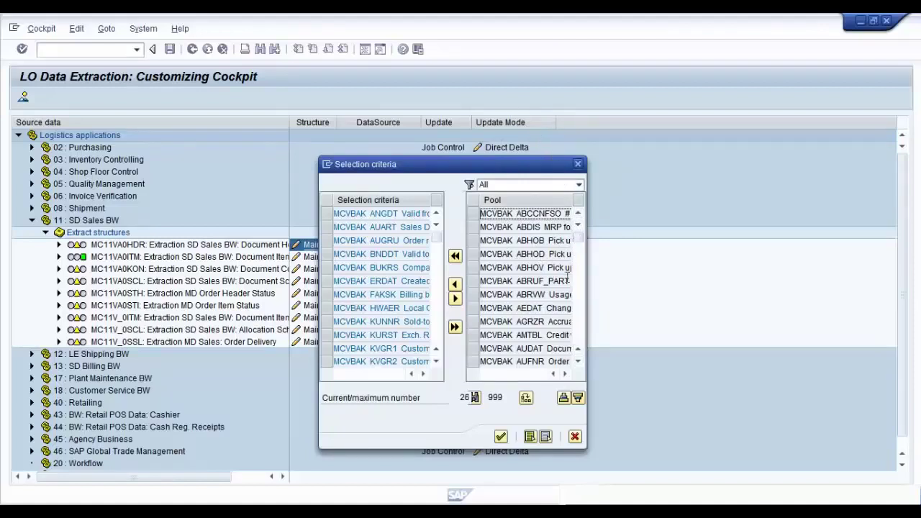
click(579, 185)
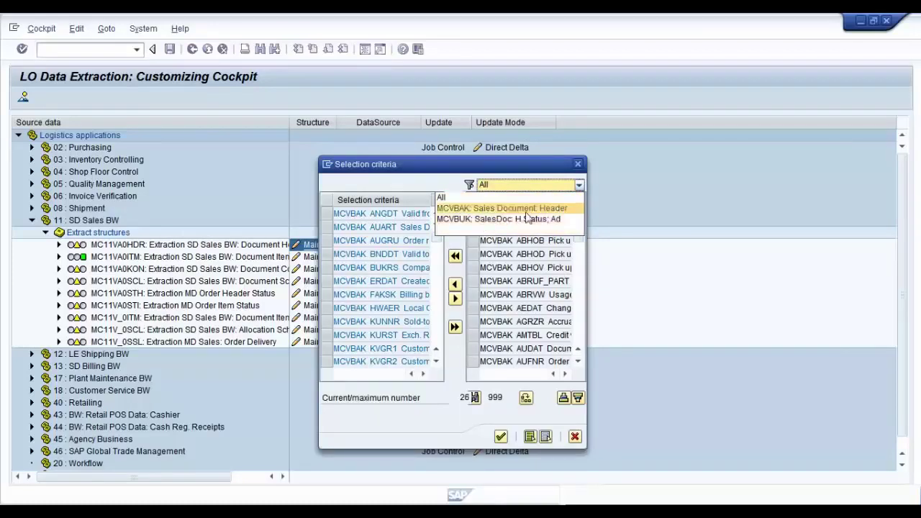
click(452, 177)
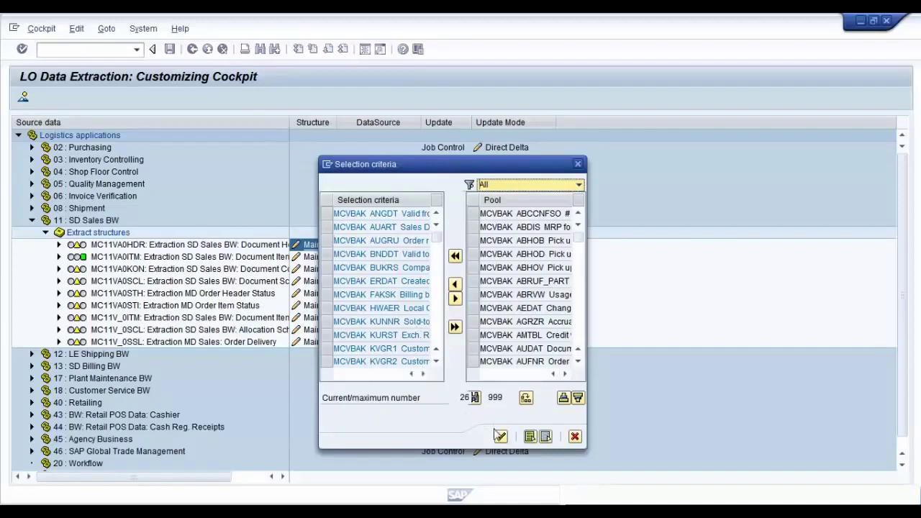
click(500, 438)
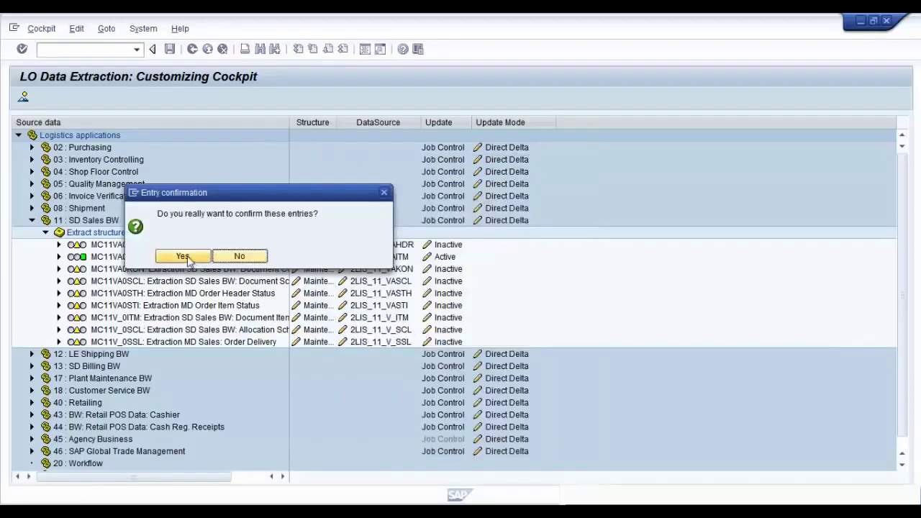
click(184, 257)
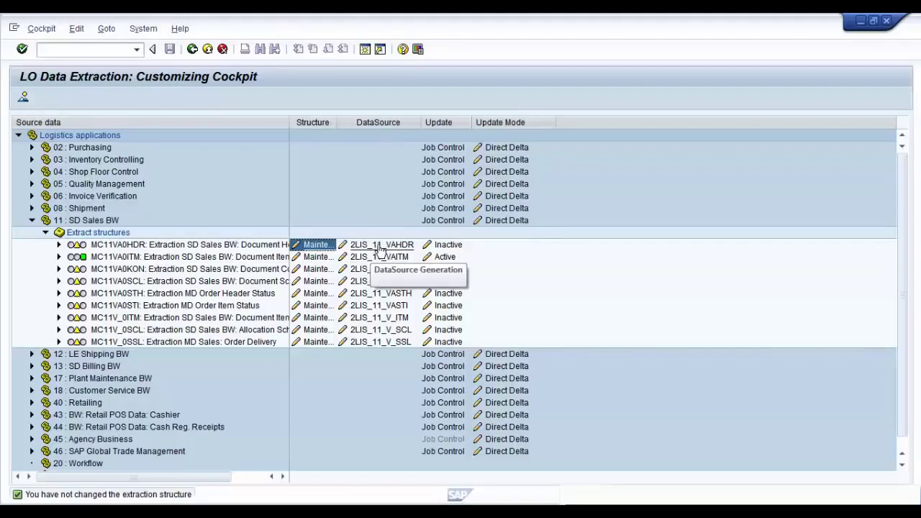
Step: Save 2LIS_11_VAHDR maintenance under the Delta customizing request, then switch to the other Easy Access session
click(380, 250)
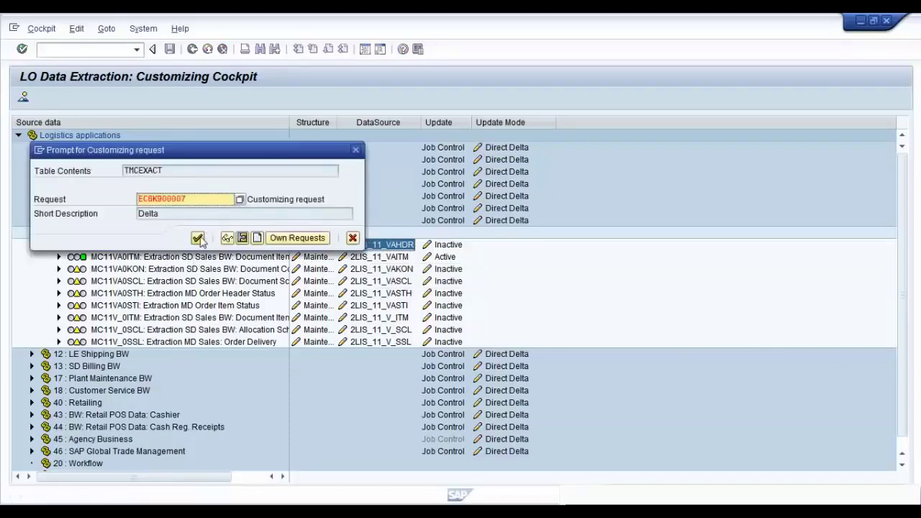
click(198, 241)
click(323, 394)
click(170, 50)
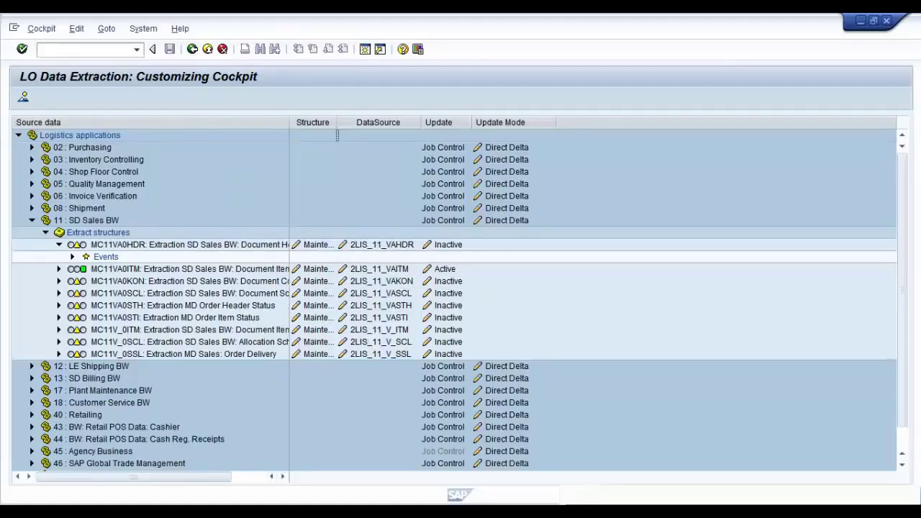
mouse_move(236, 485)
click(357, 433)
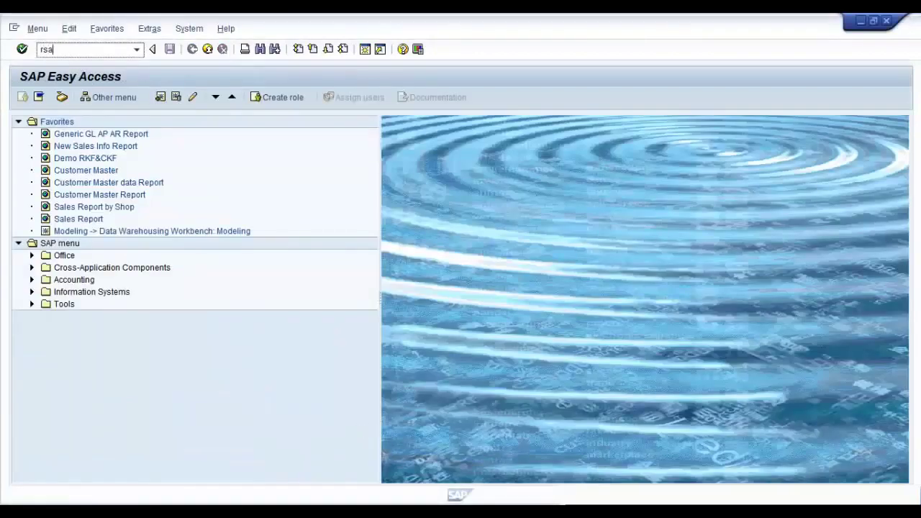
Step: In RSA1, expand SAP Application Components and browse the Sales and Distribution DataSources
key(Return)
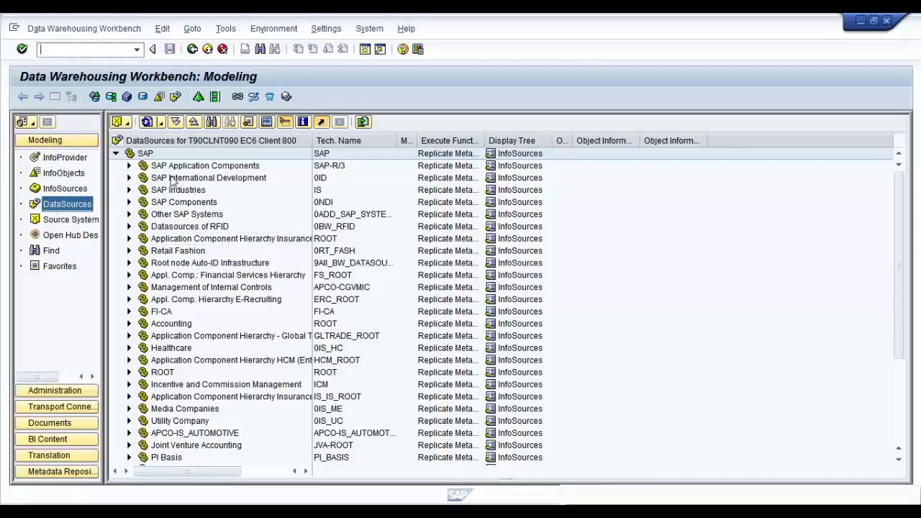
click(130, 166)
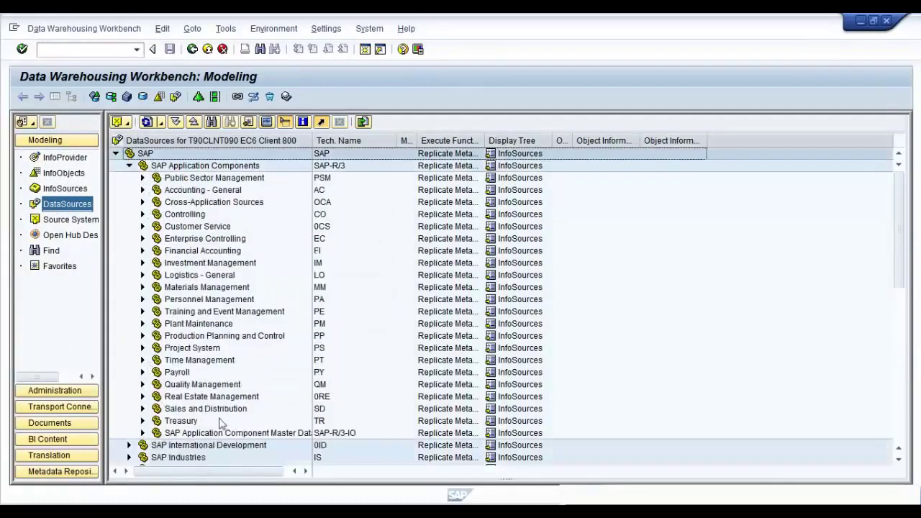
double_click(184, 409)
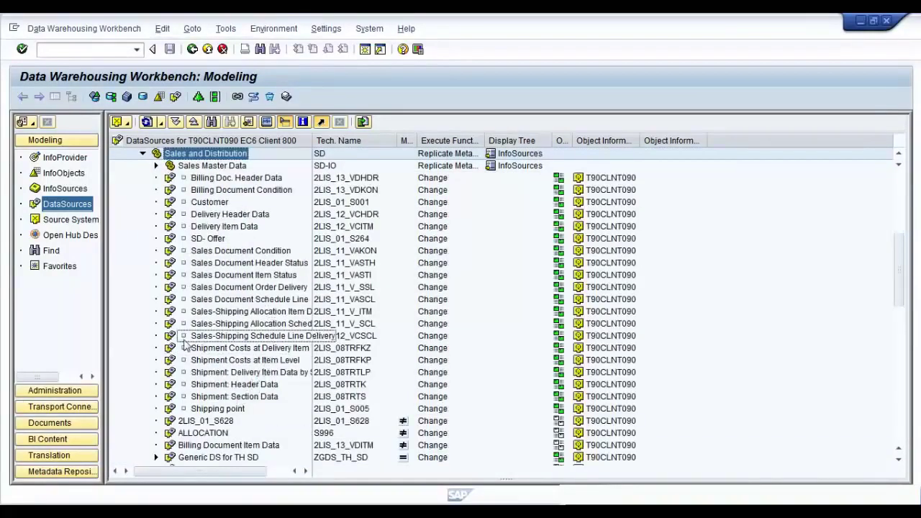
scroll(295, 377, down, 1)
click(344, 252)
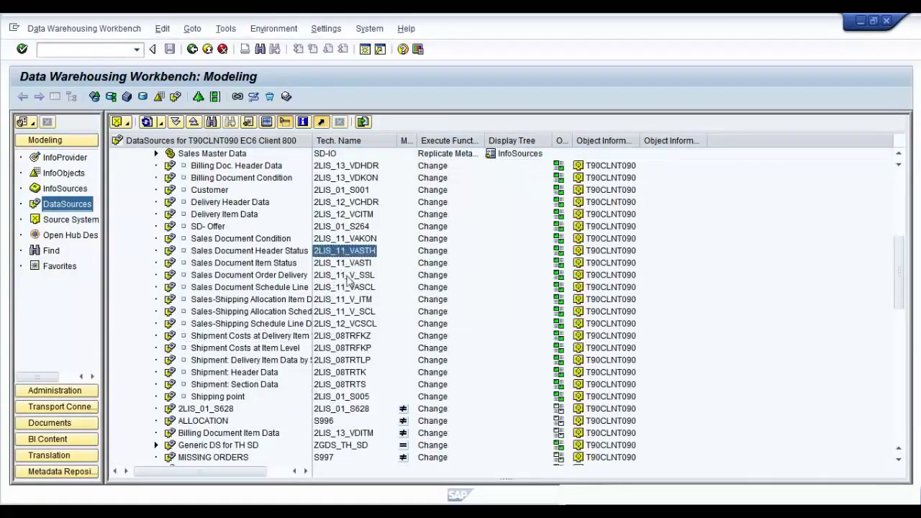
scroll(336, 288, up, 1)
scroll(335, 284, down, 1)
scroll(334, 284, down, 10)
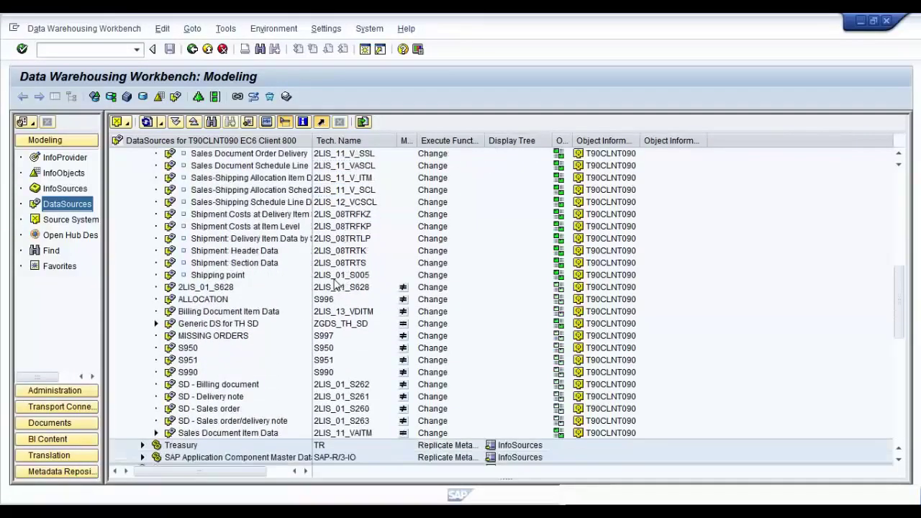
scroll(335, 284, down, 2)
scroll(349, 319, up, 7)
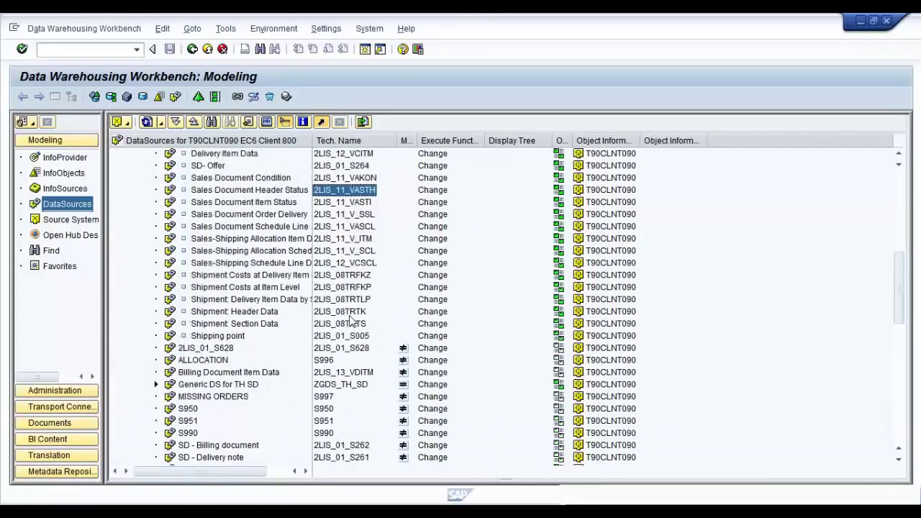
scroll(349, 319, up, 12)
Step: Replicate metadata for the Sales and Distribution DataSource node
click(185, 229)
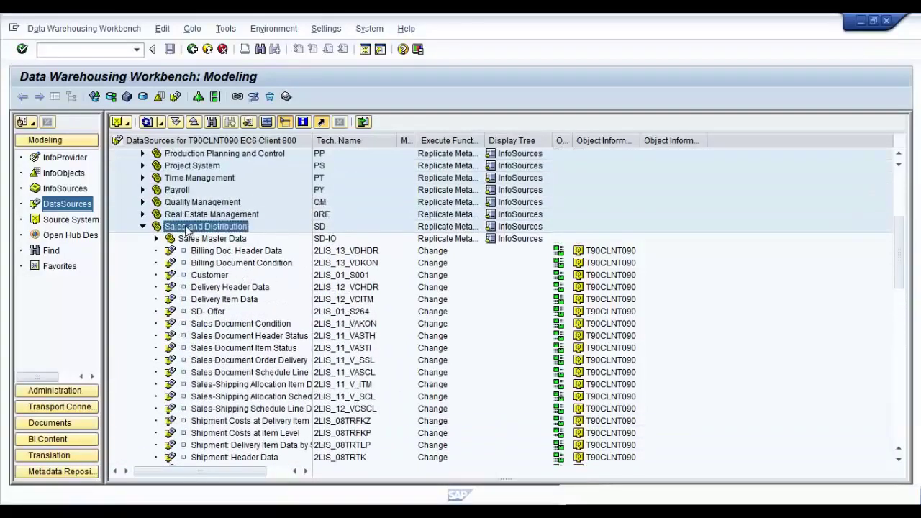
right_click(187, 229)
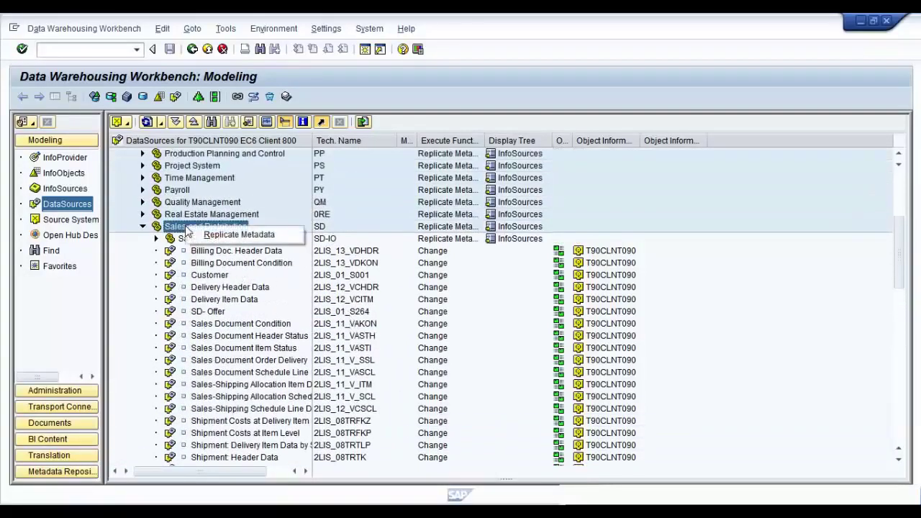
click(235, 236)
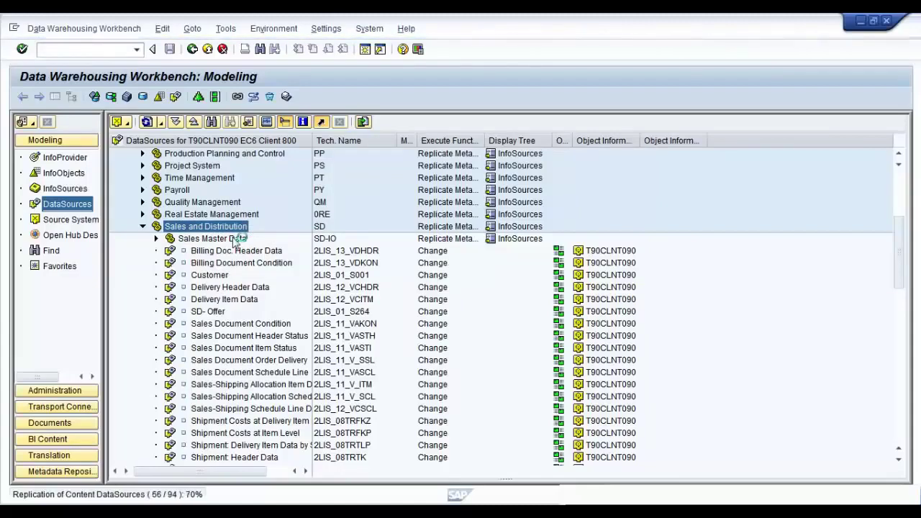
click(221, 178)
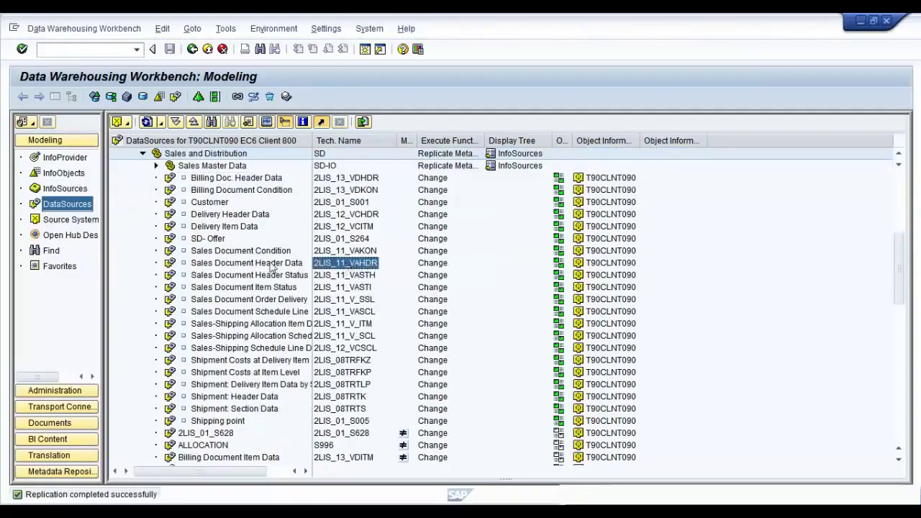
Step: Migrate Sales Document Header Data (2LIS_11_VAHDR) with export of the old objects
click(193, 264)
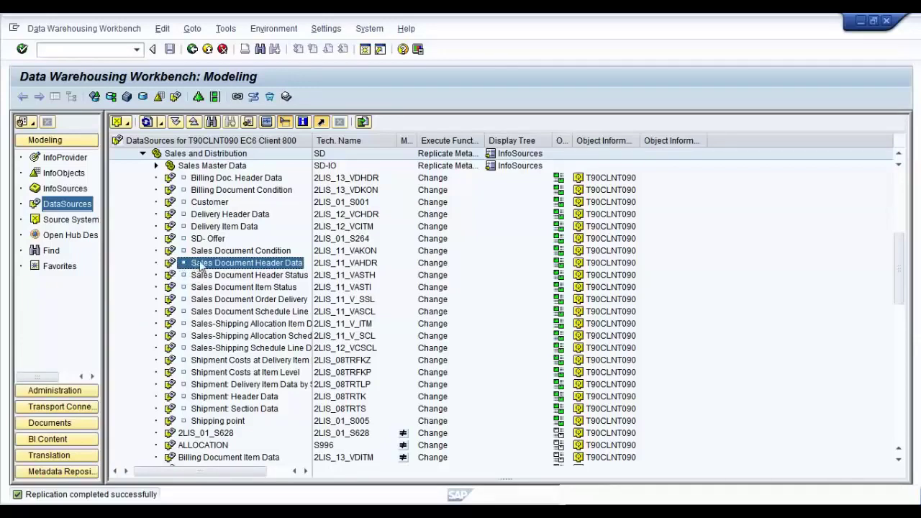
right_click(207, 268)
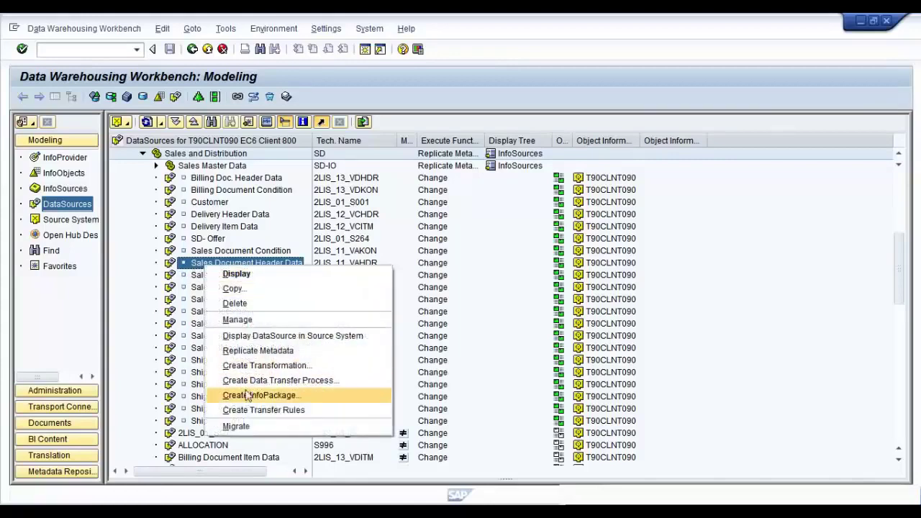
click(249, 429)
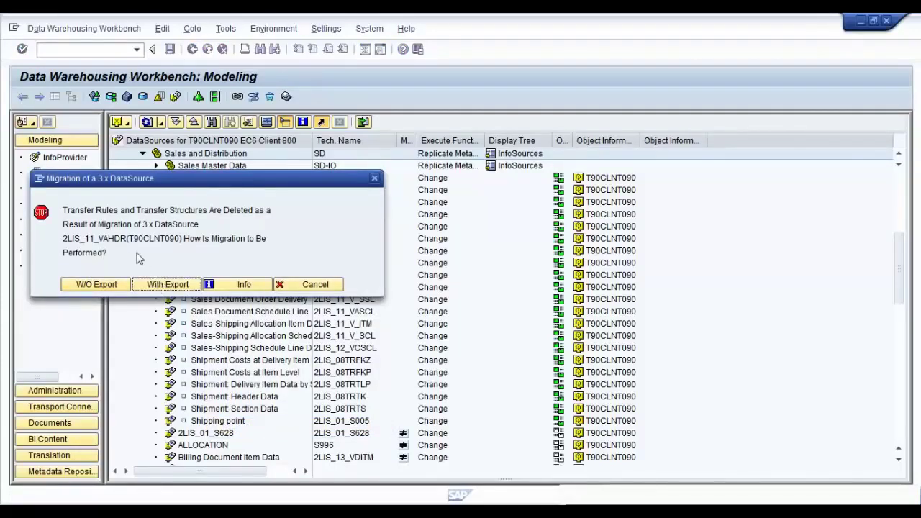
click(159, 286)
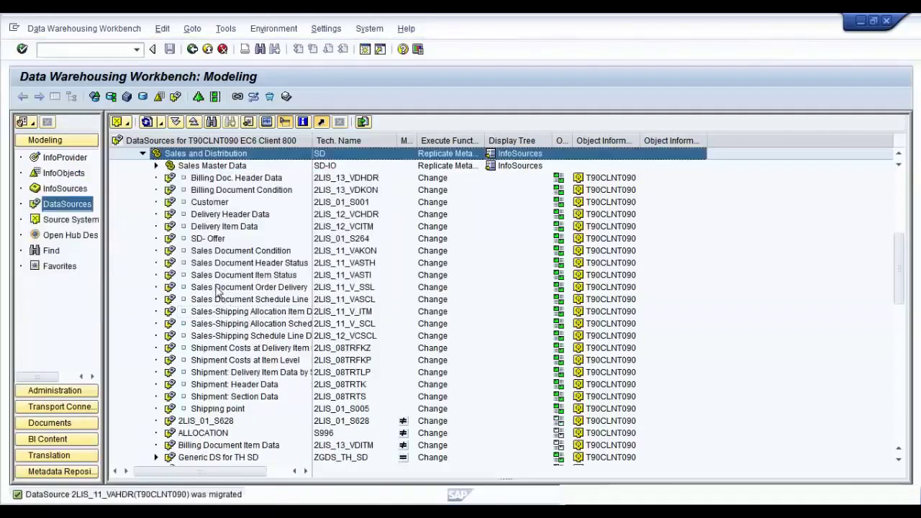
Step: Locate and select the migrated Sales Document Header Data row
scroll(216, 291, down, 1)
scroll(258, 378, up, 1)
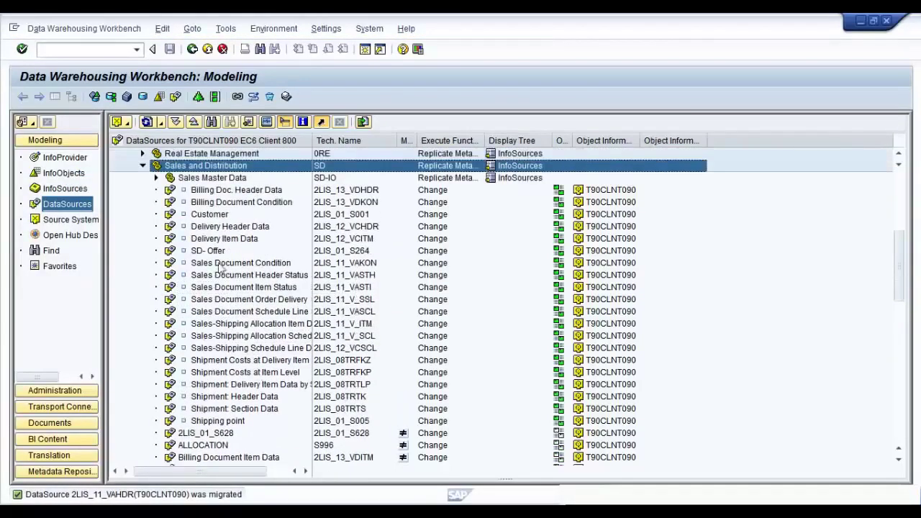
scroll(218, 244, down, 1)
scroll(217, 245, down, 4)
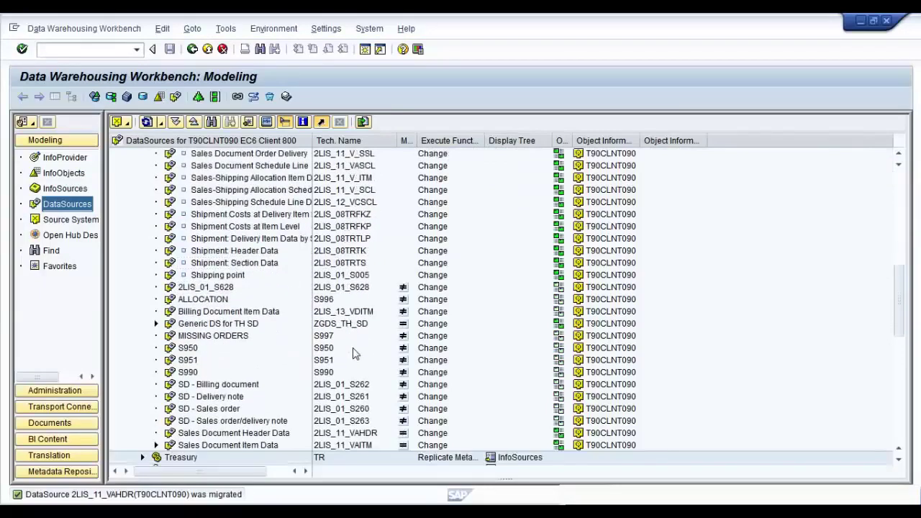
click(220, 409)
scroll(219, 412, down, 1)
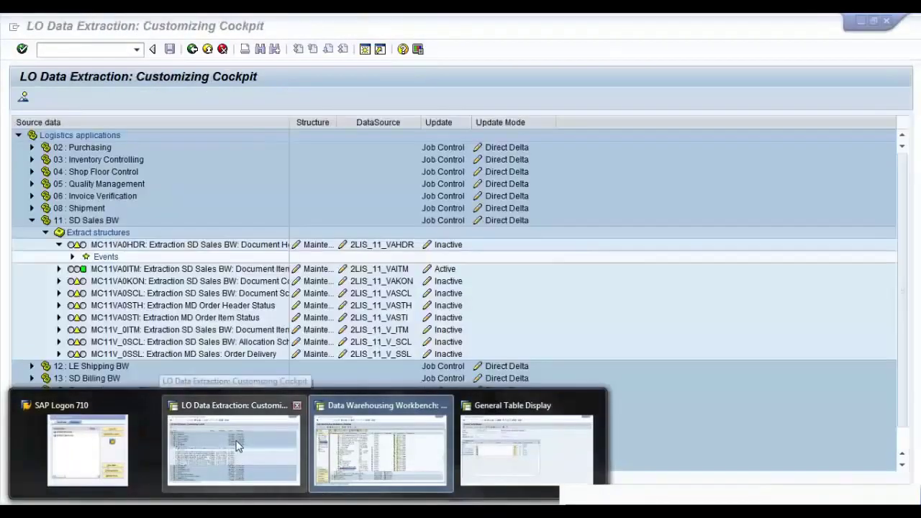
Step: Run LBWE in the cockpit window and expand 11 : SD Sales BW extract structures
click(238, 447)
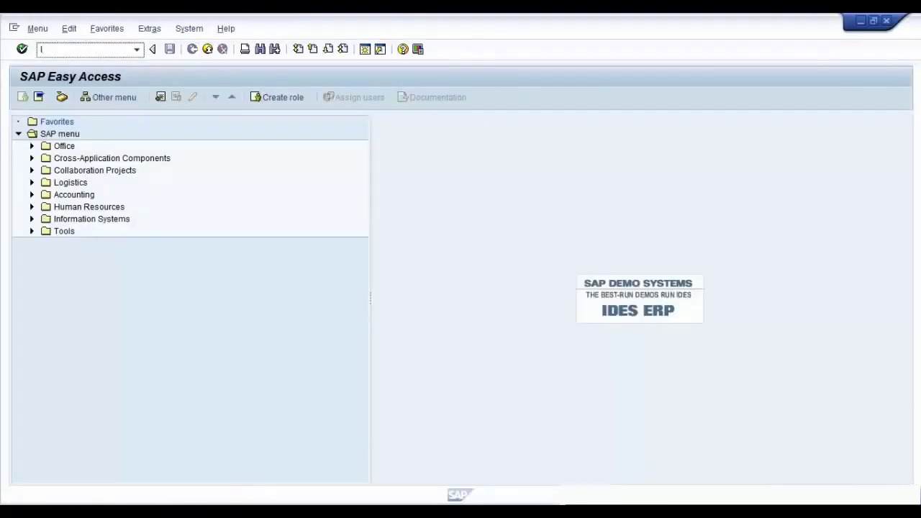
key(Return)
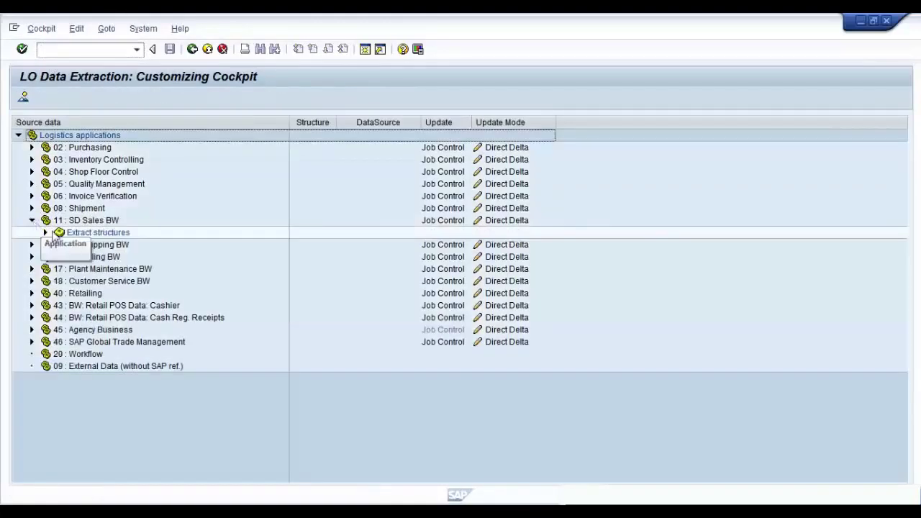
click(32, 221)
click(44, 232)
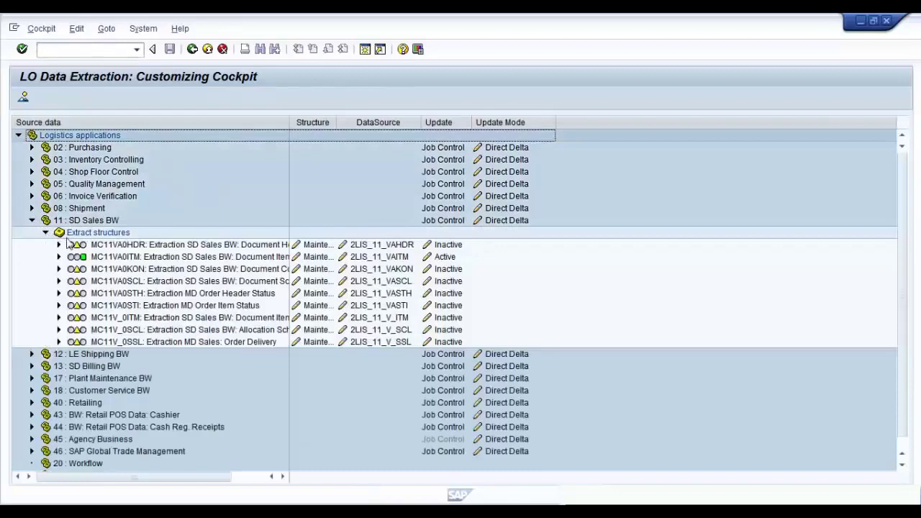
Step: Set MC11VA0HDR update to Active under the customizing request
click(446, 246)
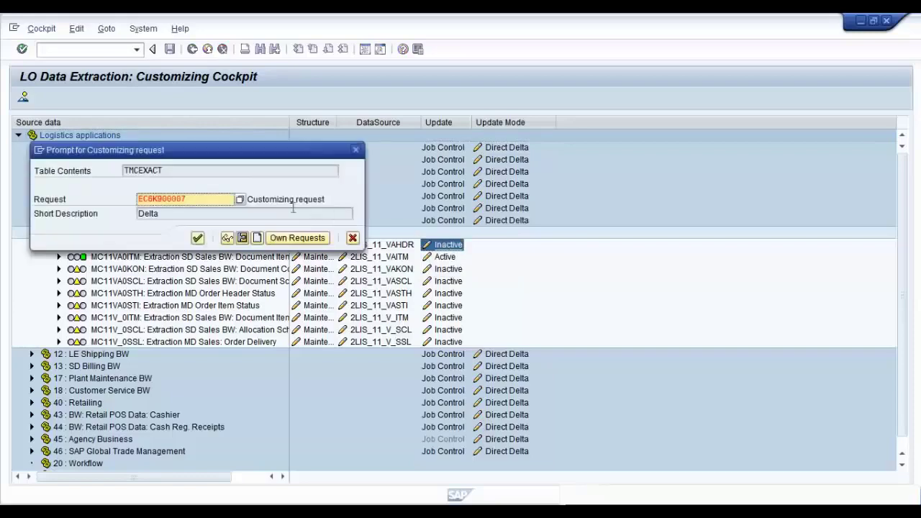
click(197, 238)
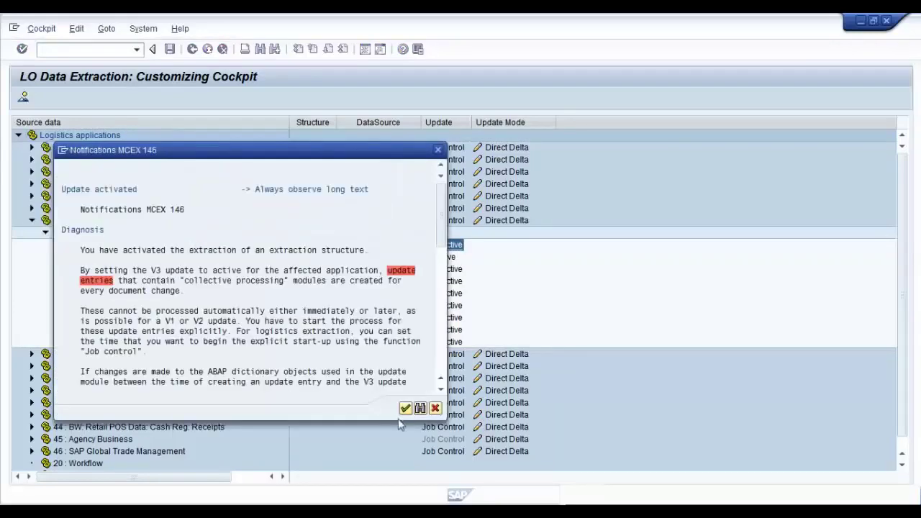
key(Return)
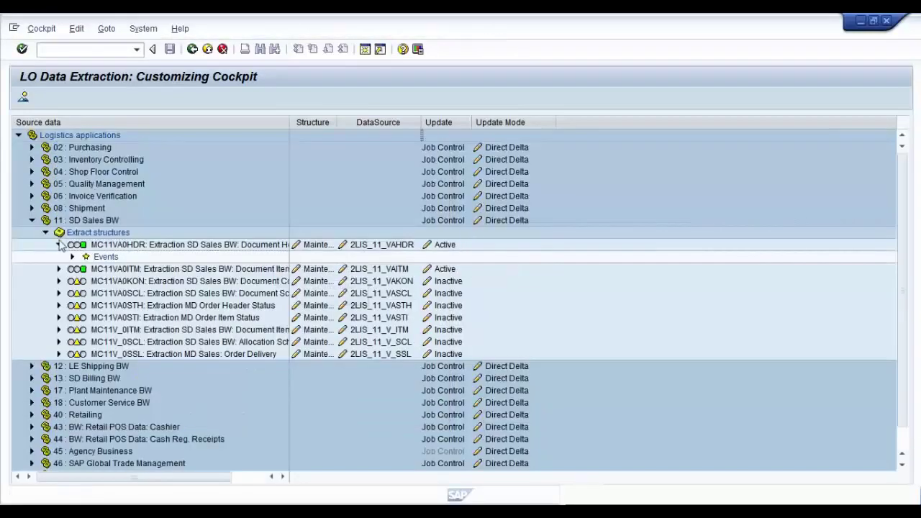
click(436, 247)
click(436, 247)
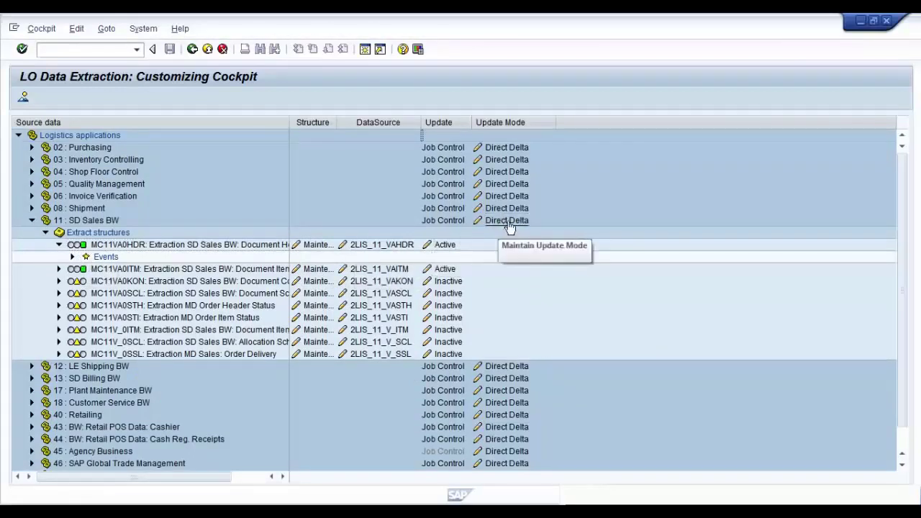
Step: Switch 11 : SD Sales BW from Direct Delta to Queued Delta and recheck the extract structures
click(509, 226)
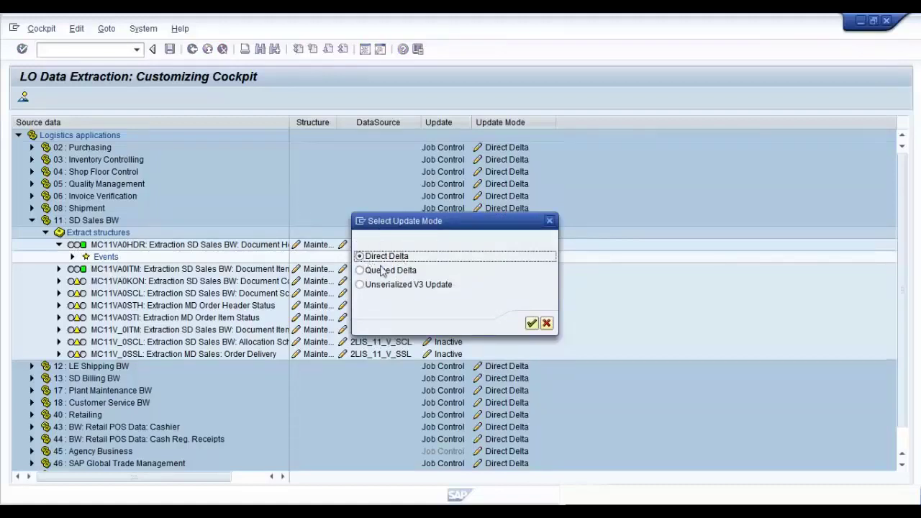
click(380, 271)
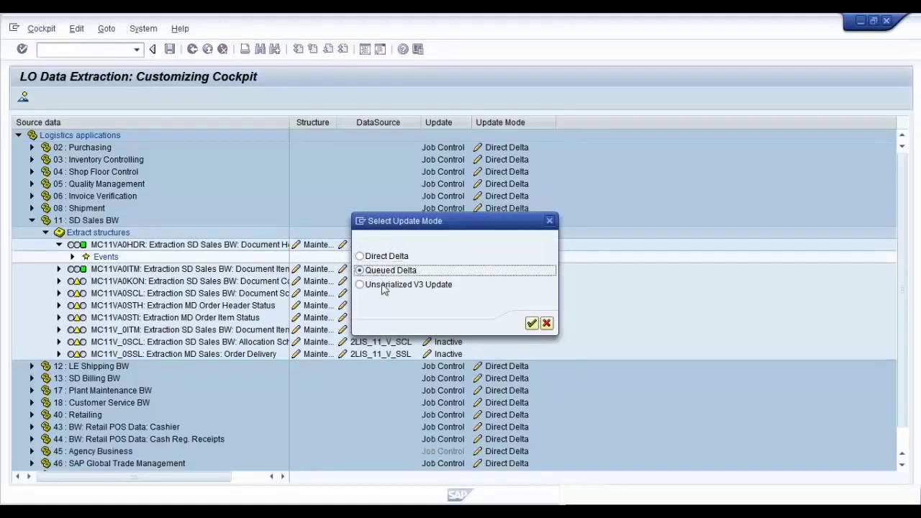
click(385, 289)
click(381, 272)
click(531, 323)
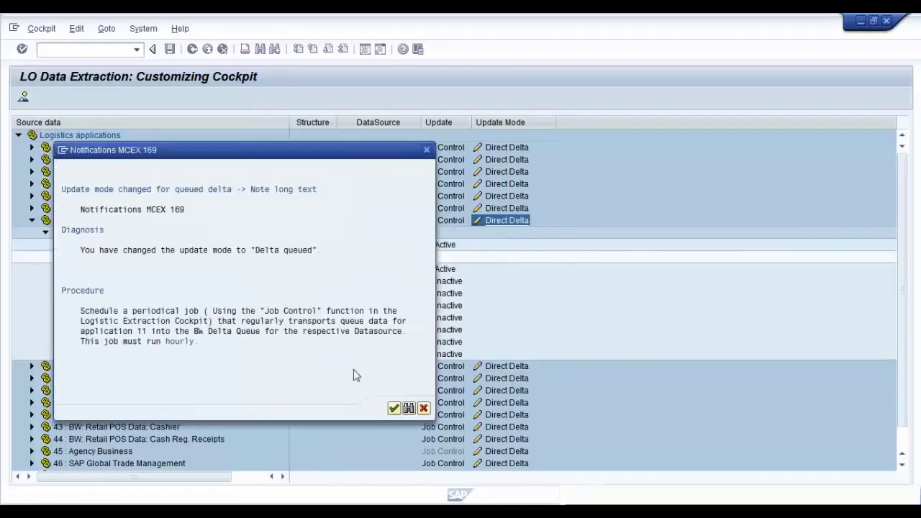
click(395, 409)
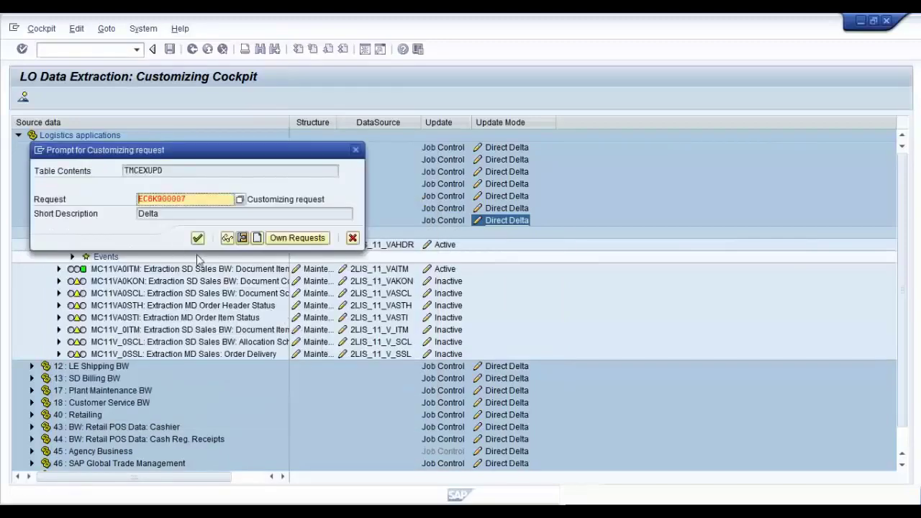
click(196, 240)
click(31, 221)
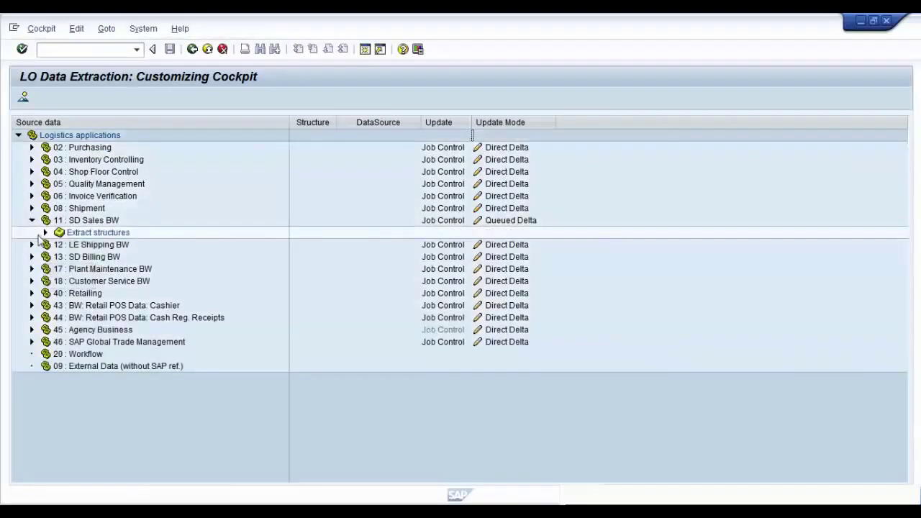
click(45, 233)
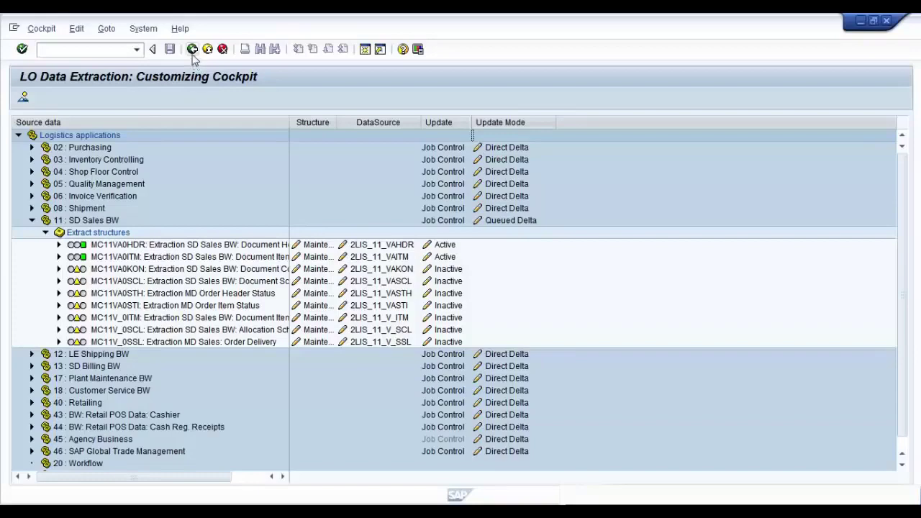
Step: Delete the application 11 setup tables with LBWG and return to Easy Access
mouse_move(310, 512)
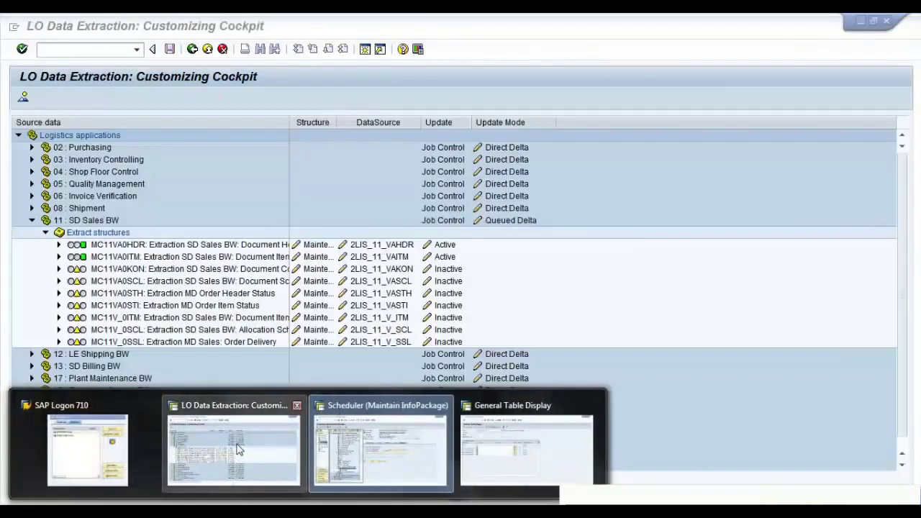
click(238, 450)
click(192, 50)
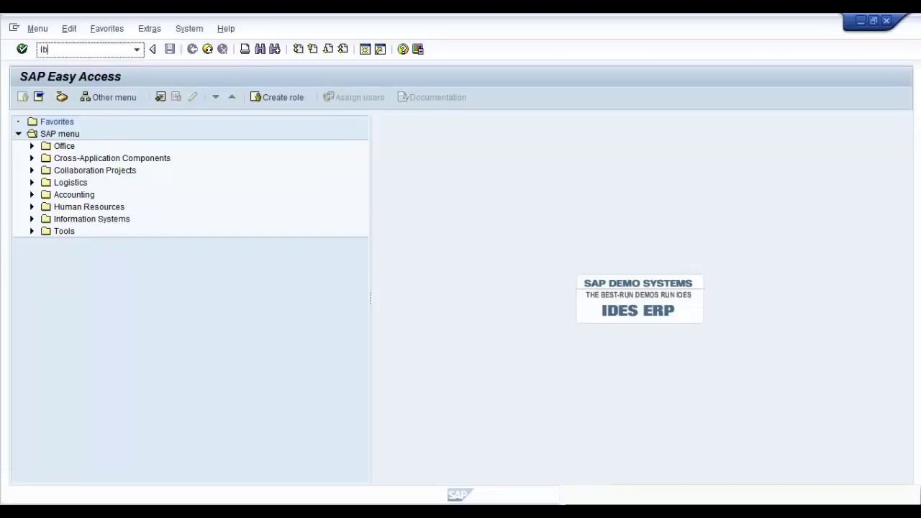
key(Return)
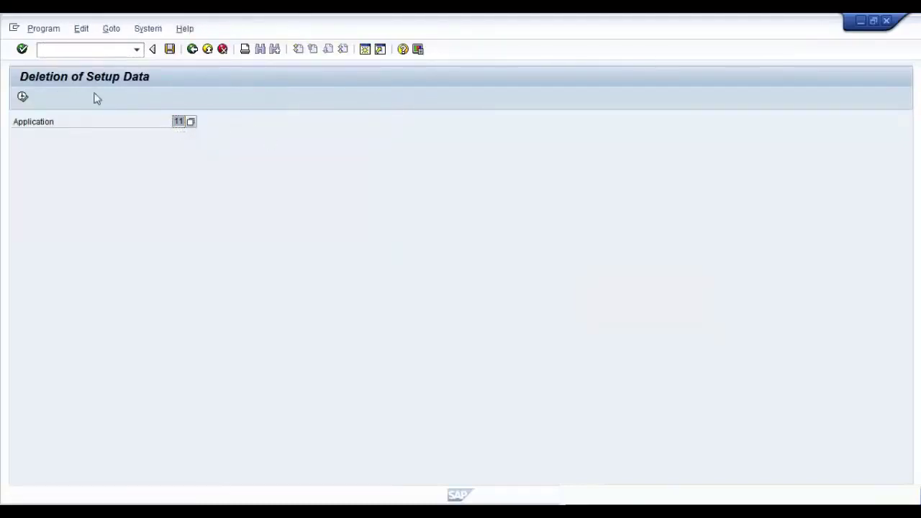
click(23, 97)
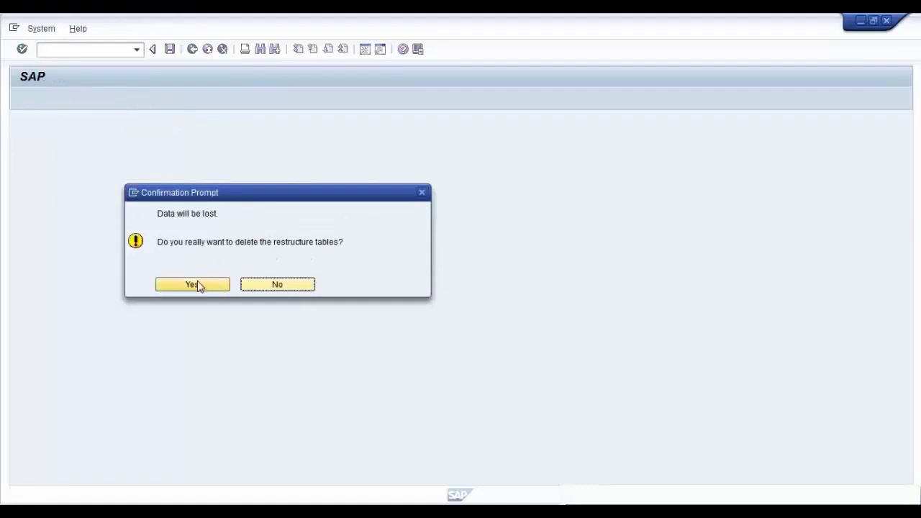
click(193, 284)
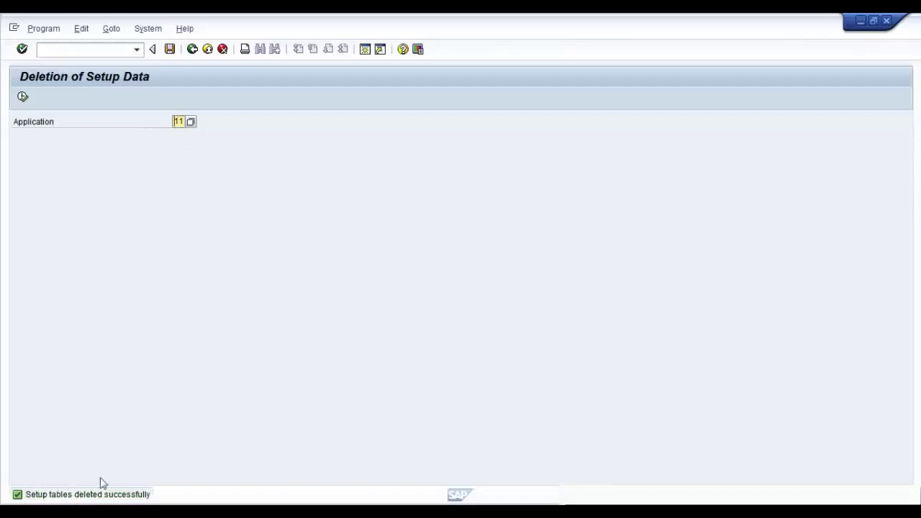
click(192, 49)
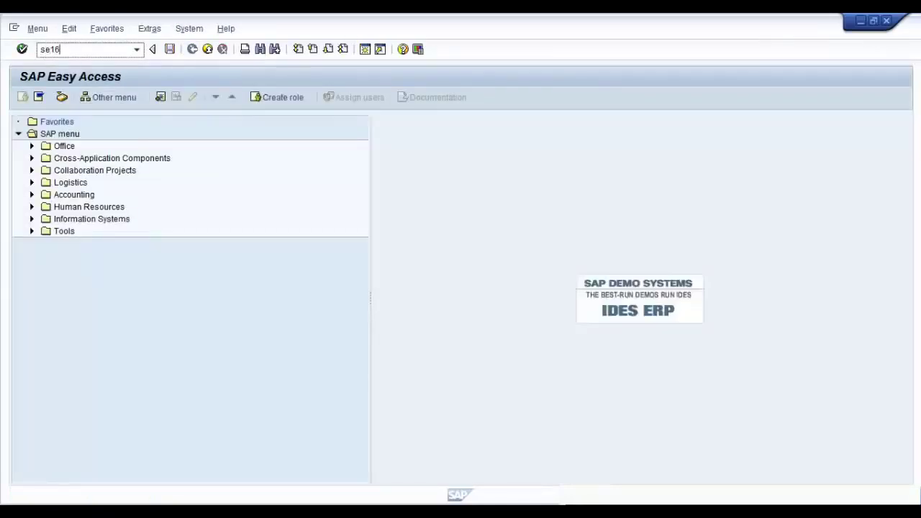
Step: Query MC11VA0HDRSETUP in SE16N, see 'No values found', and go back
key(Return)
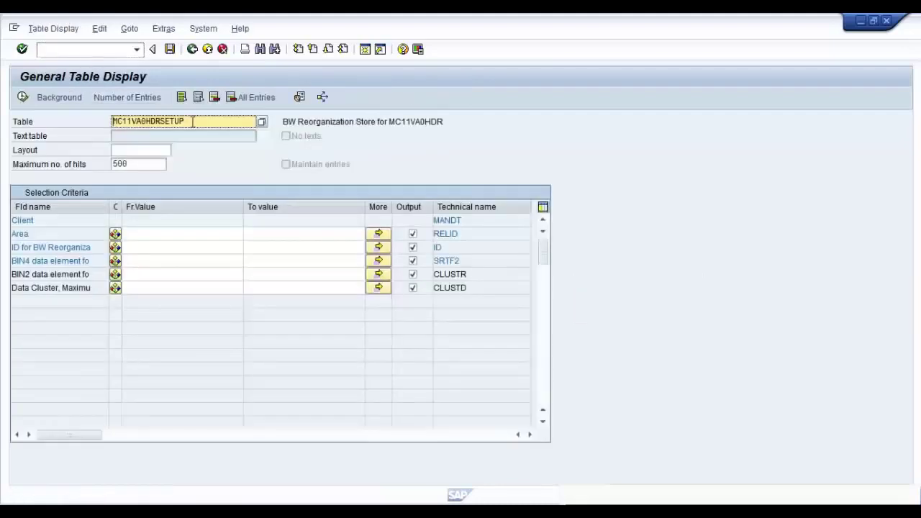
drag(220, 127, 99, 127)
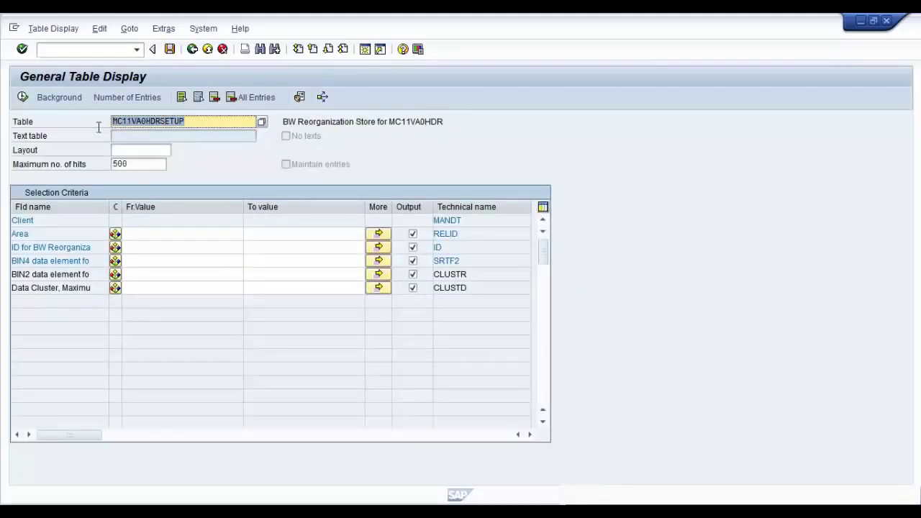
click(206, 127)
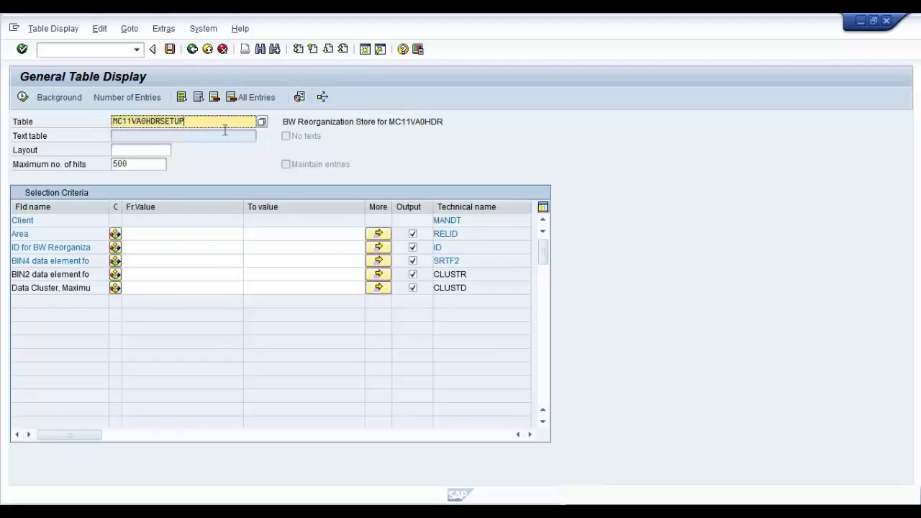
drag(187, 119, 108, 122)
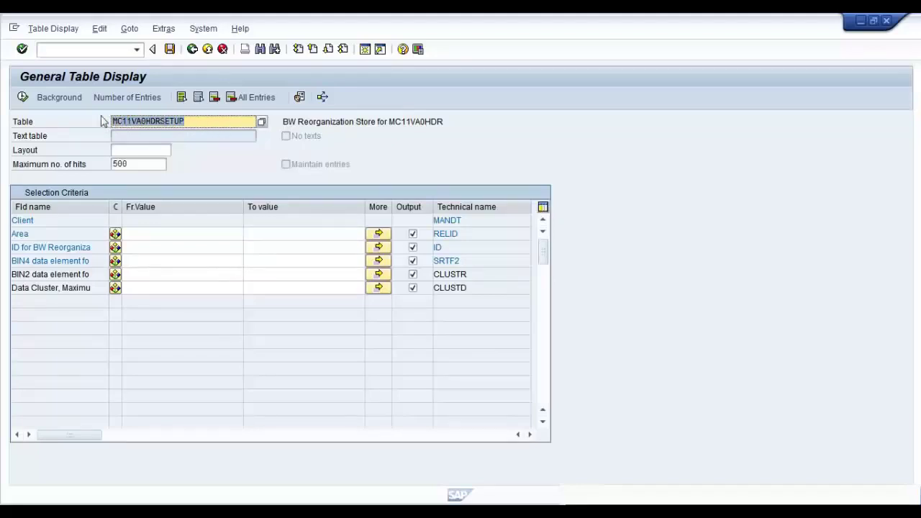
click(22, 99)
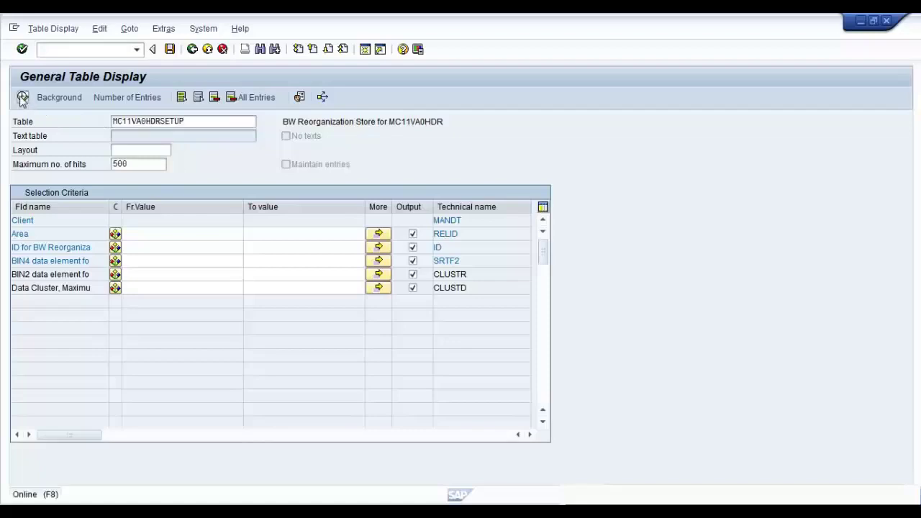
click(22, 98)
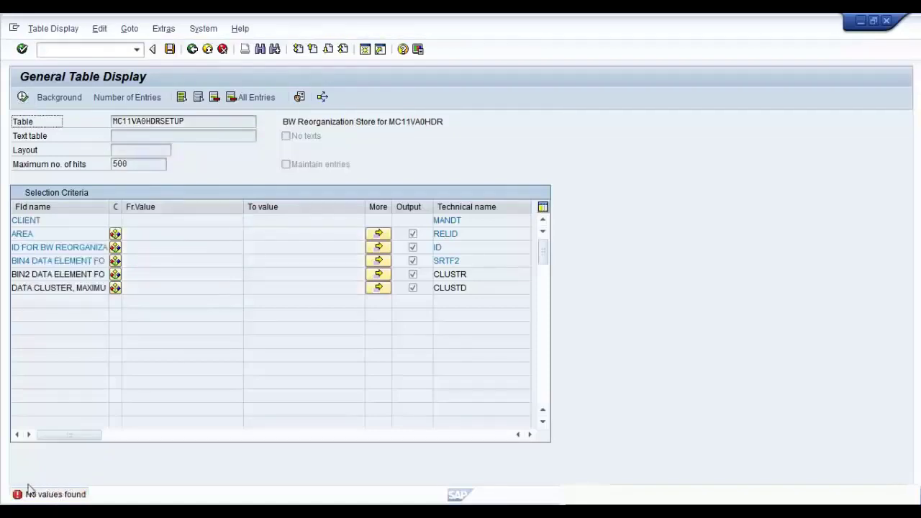
click(192, 50)
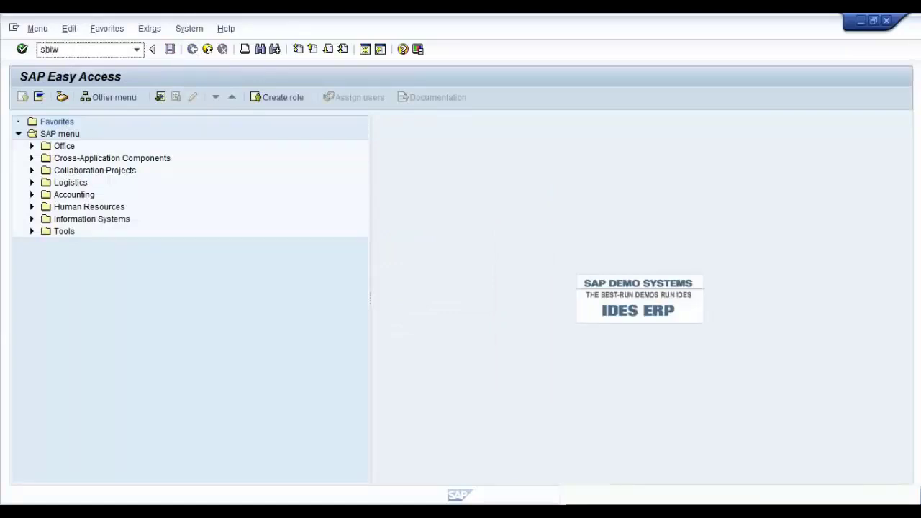
Step: In SBIW, expand Settings for Application-Specific DataSources (PI) > Logistics > Managing Extract Structures > Initialization
key(Return)
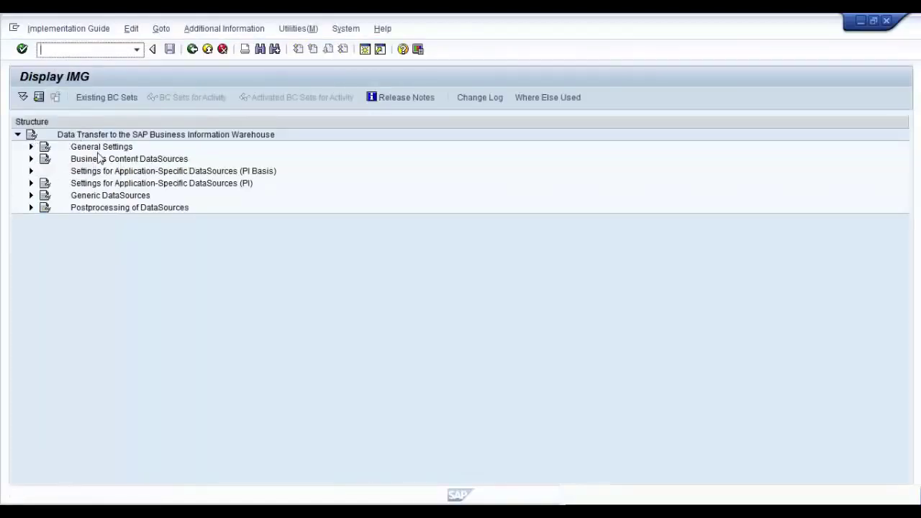
click(108, 185)
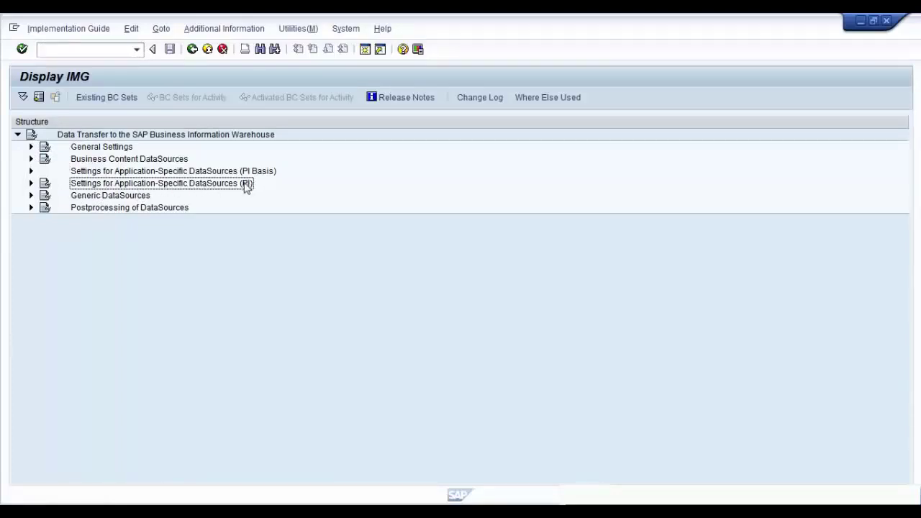
click(31, 185)
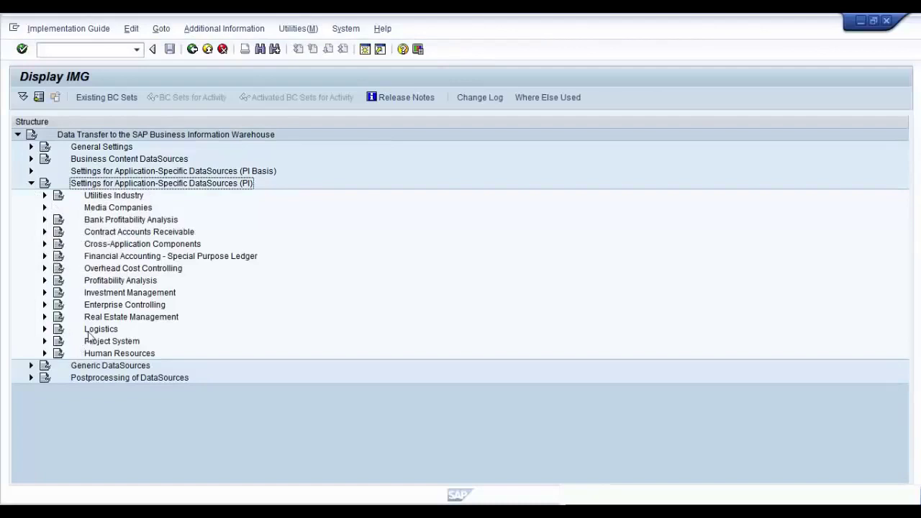
click(93, 331)
click(44, 329)
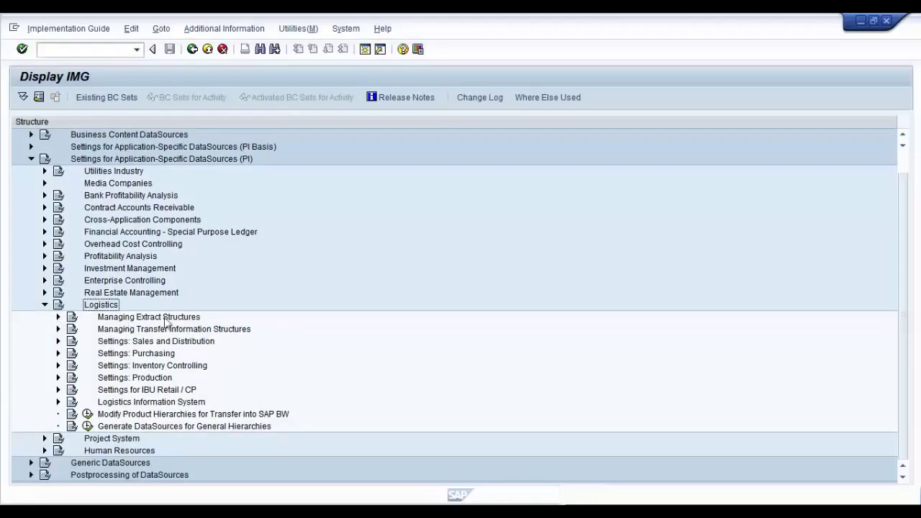
click(166, 321)
click(58, 317)
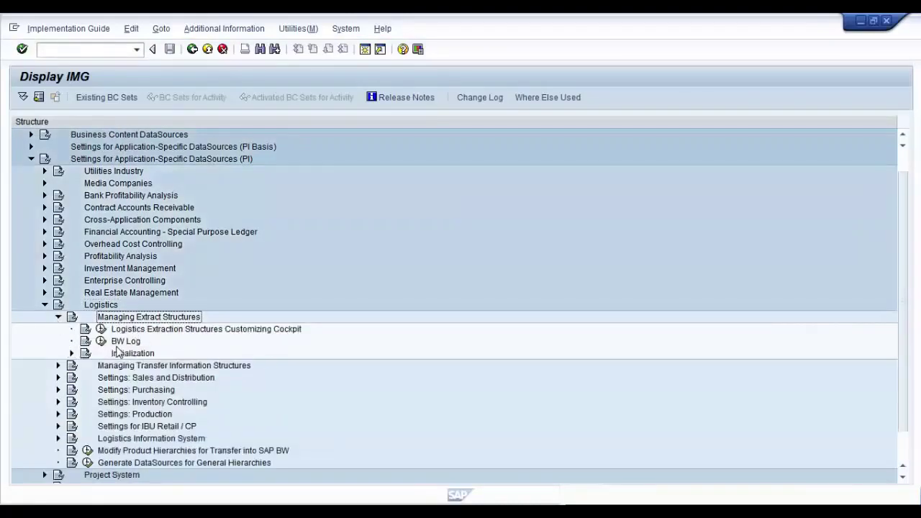
click(71, 353)
Step: Expand Filling in the Setup Table and launch SD-Sales Orders - Perform Setup
scroll(350, 325, down, 2)
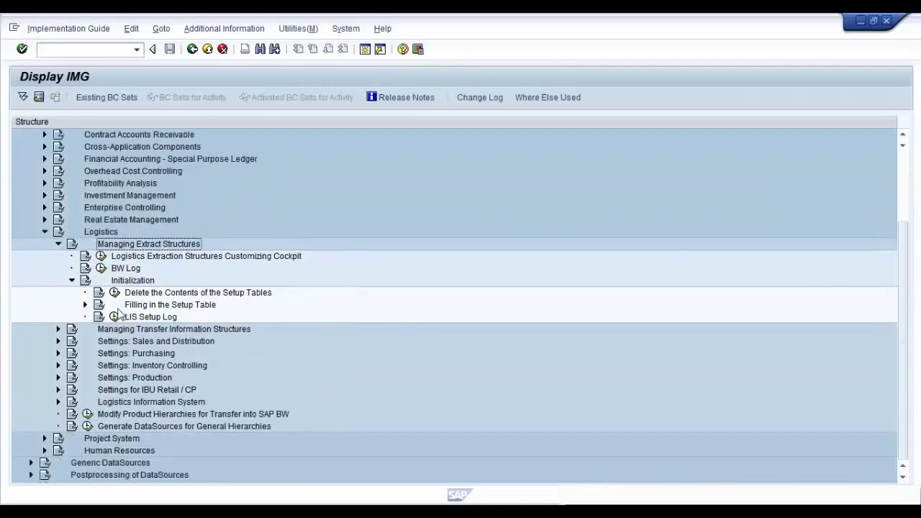
click(85, 305)
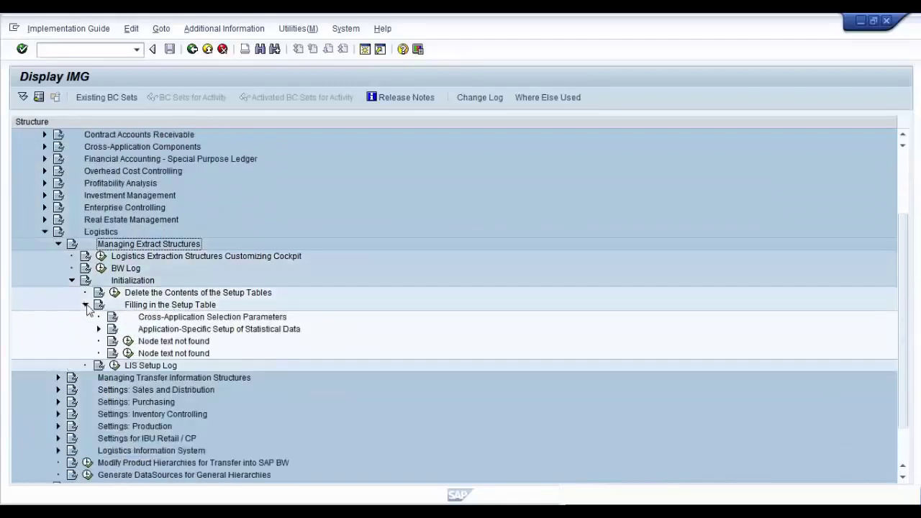
scroll(253, 317, down, 2)
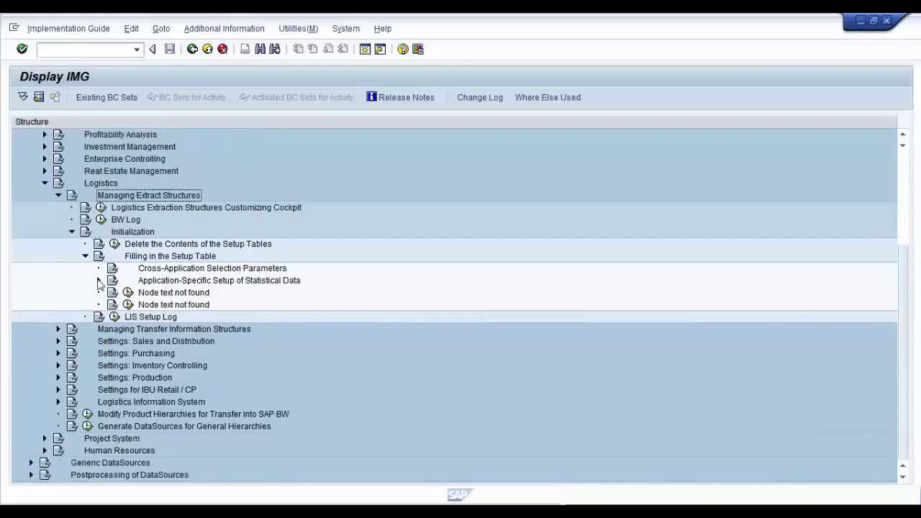
click(259, 283)
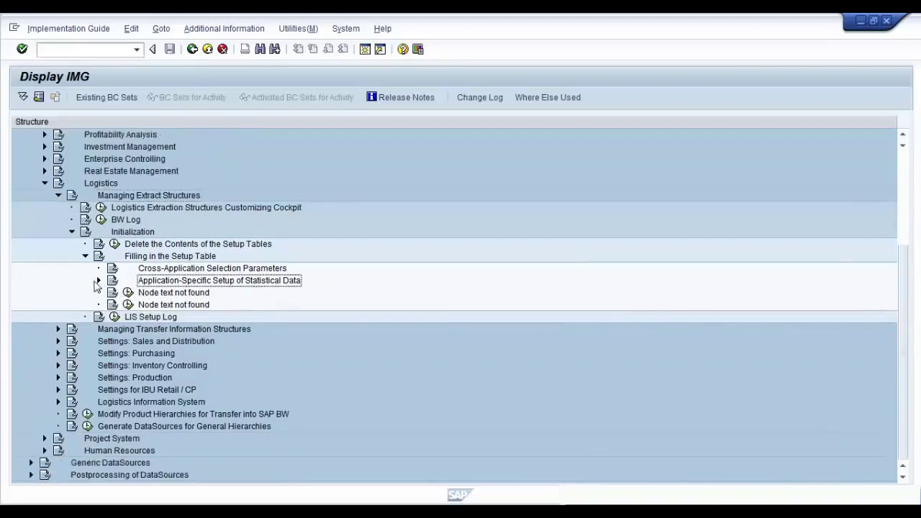
click(98, 280)
scroll(360, 323, down, 3)
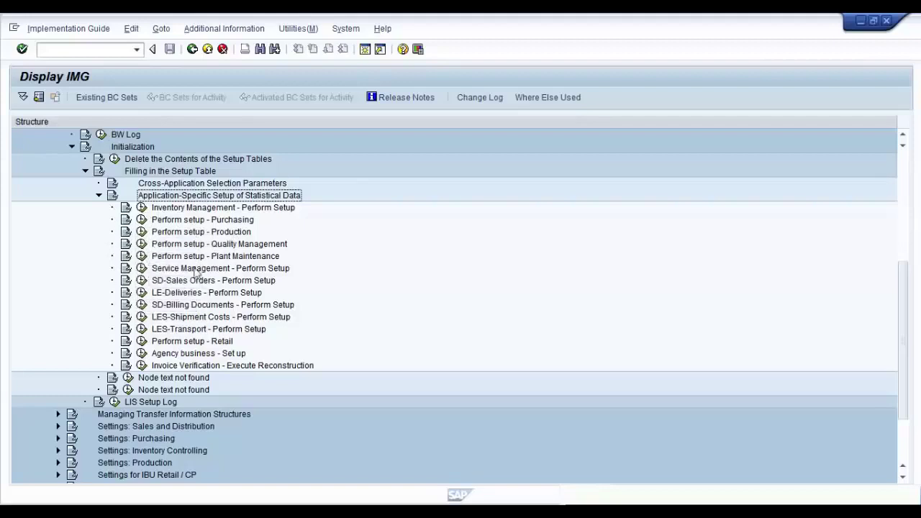
click(202, 282)
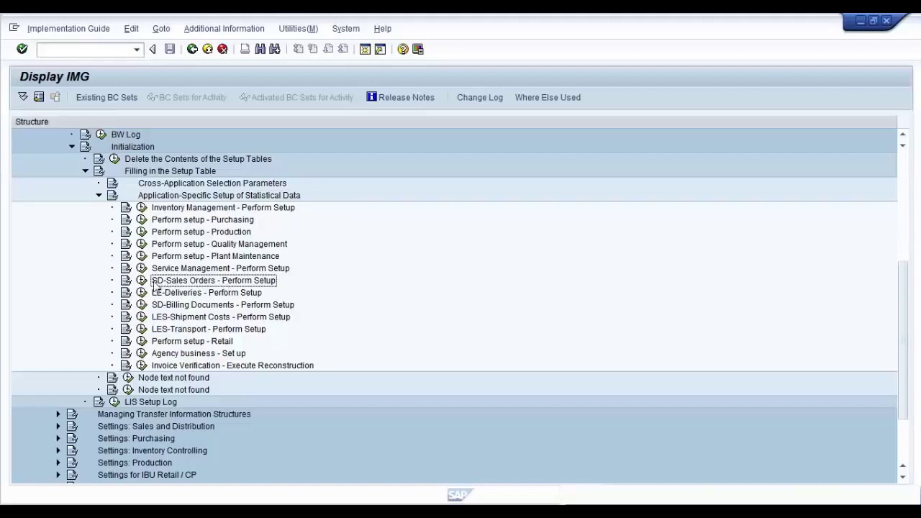
click(143, 282)
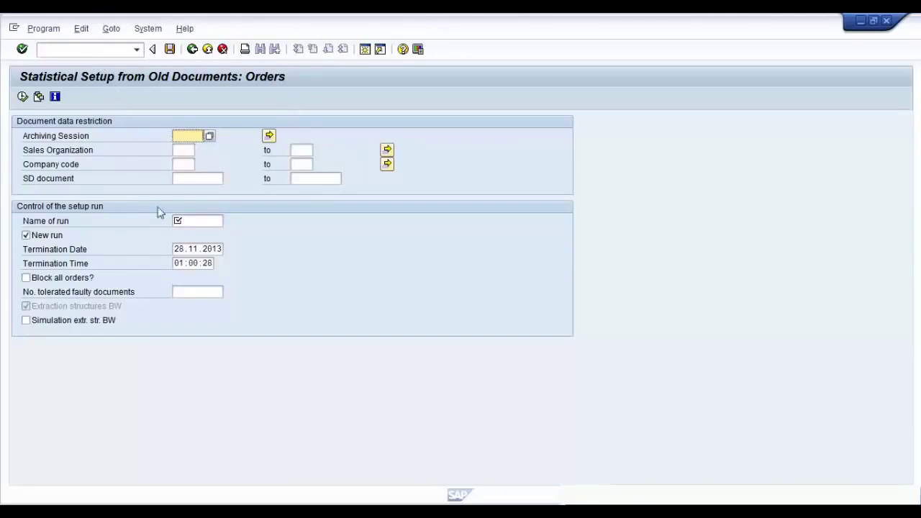
Step: Execute the orders statistical setup as run SAM0001 with termination time 02, then return to the IMG
click(198, 221)
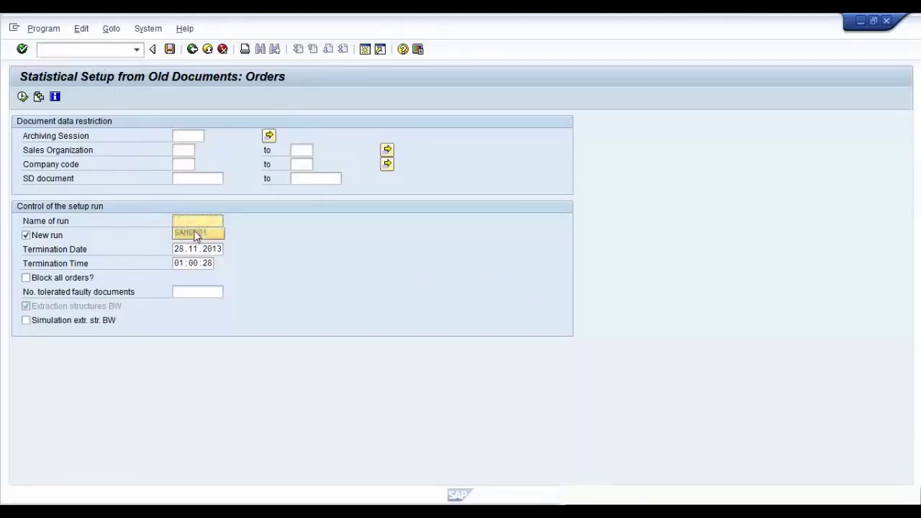
click(196, 234)
click(190, 264)
text(02)
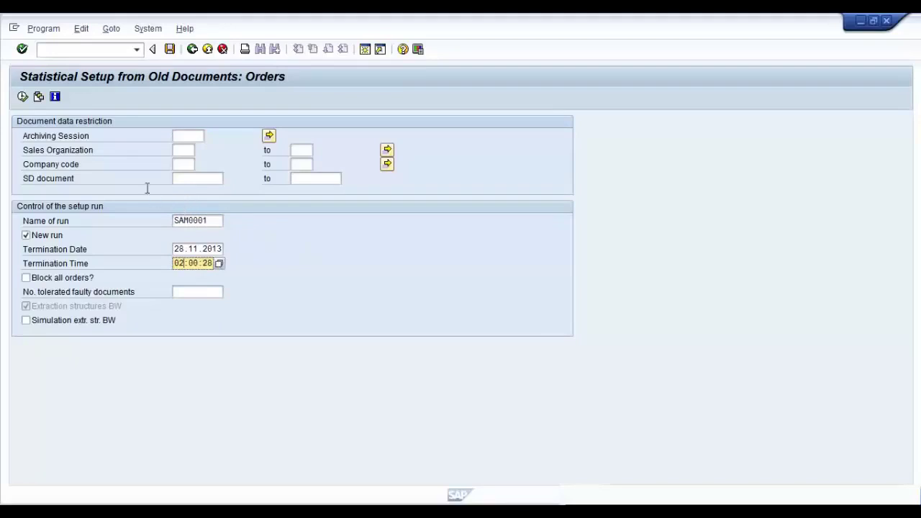
click(184, 165)
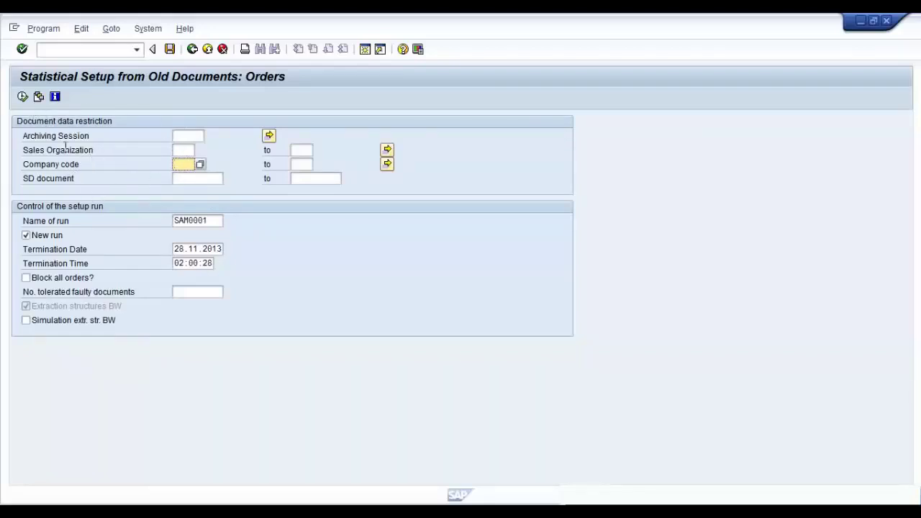
click(23, 98)
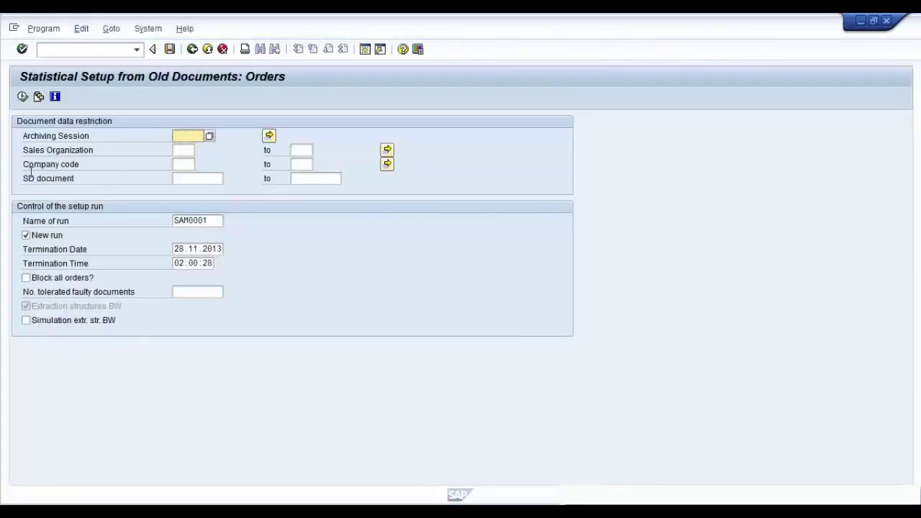
click(192, 49)
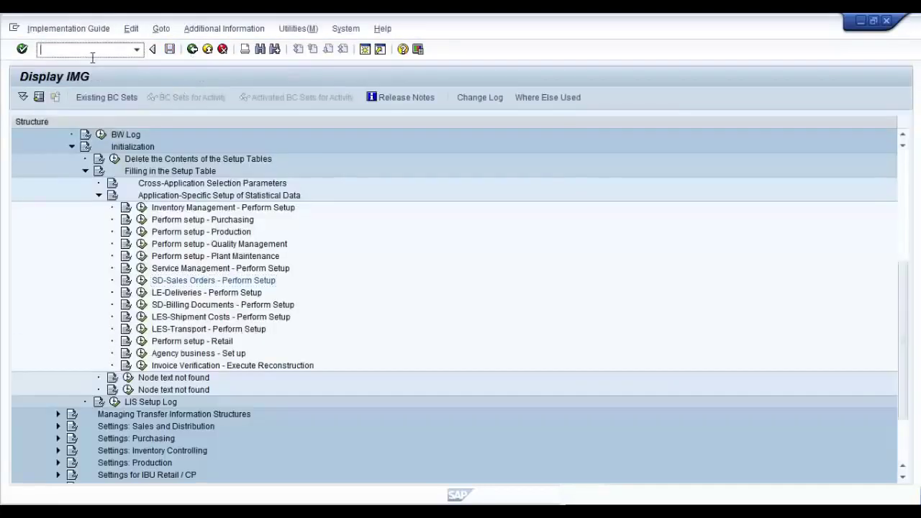
Step: Count the entries of setup table MC11VA0HDRSETUP in SE16N, showing 6,876
click(193, 49)
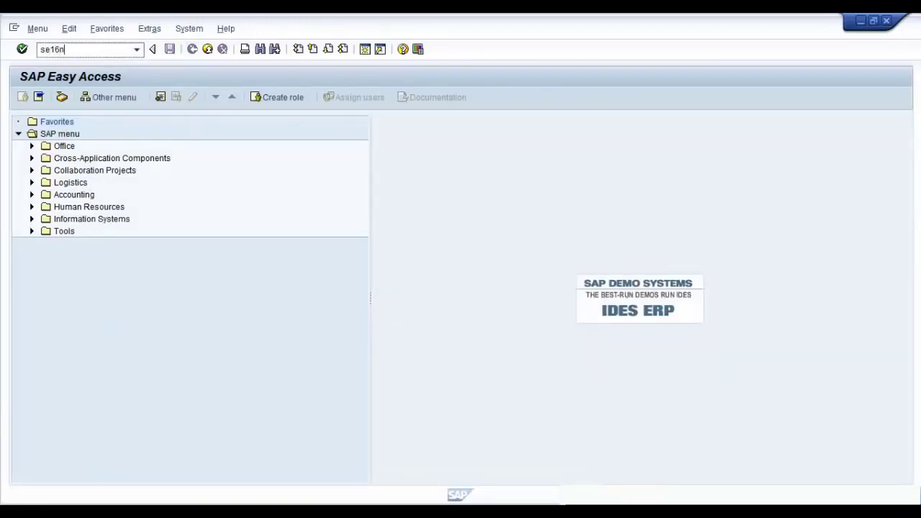
key(Return)
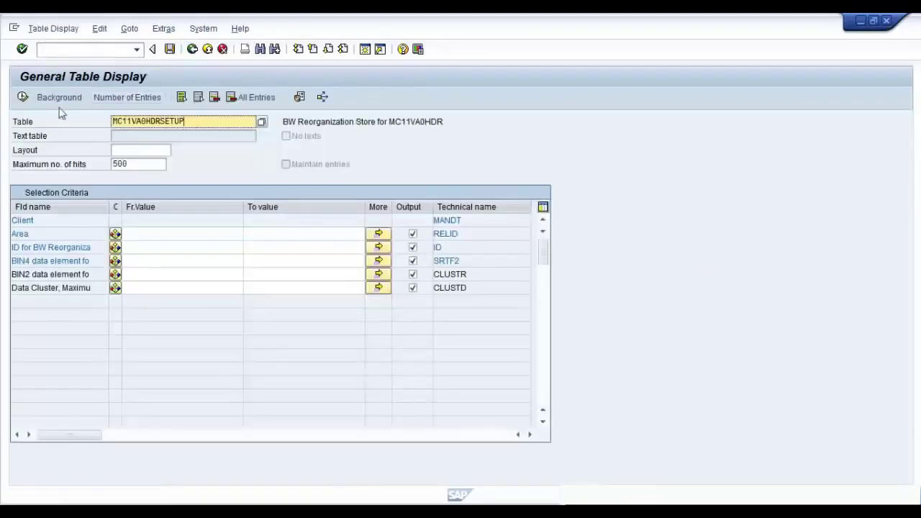
click(126, 99)
drag(148, 163, 85, 162)
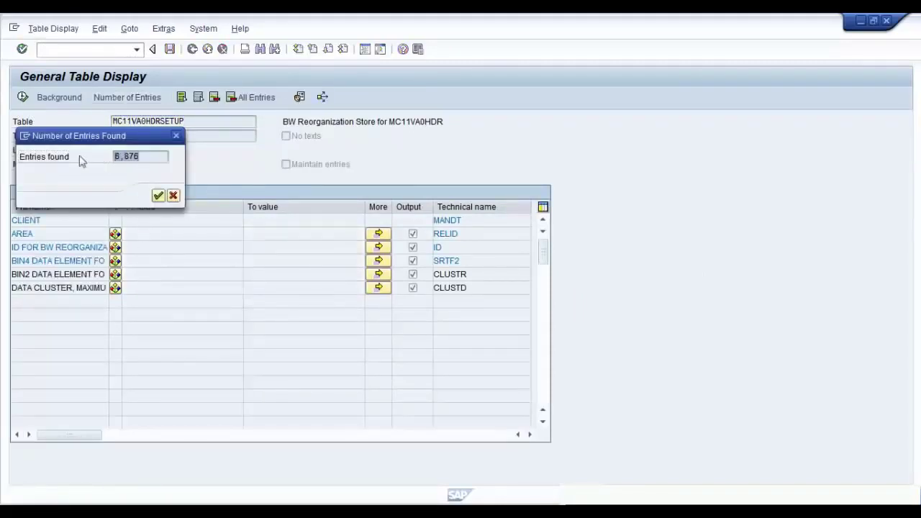
click(157, 196)
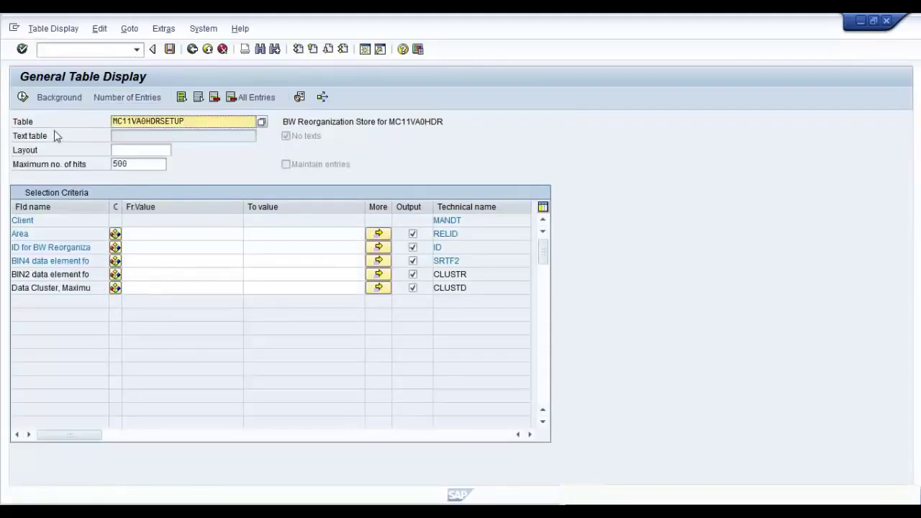
Step: List the setup table rows, then go back to the main menu and start RSA1
click(22, 98)
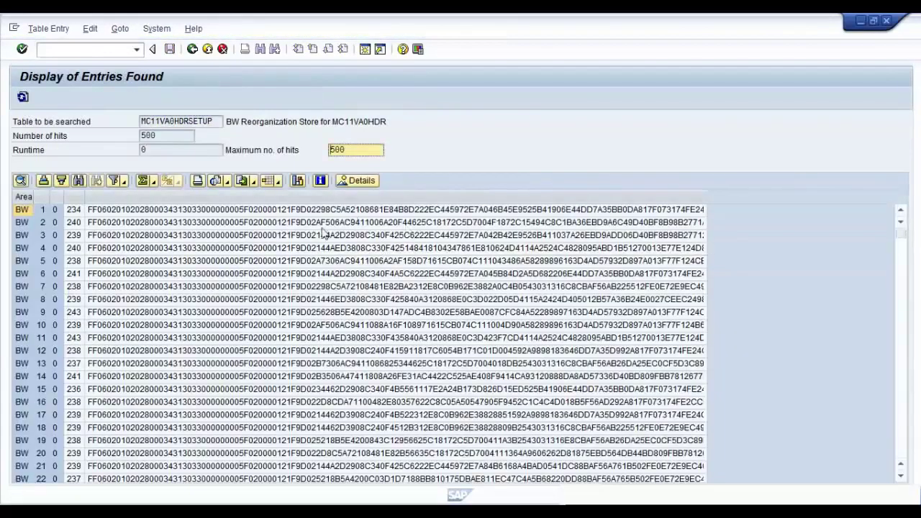
click(192, 49)
click(192, 49)
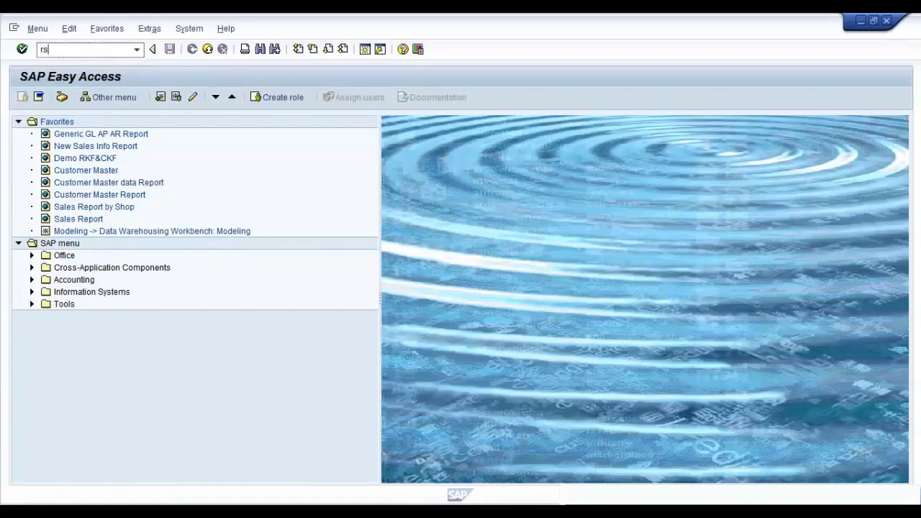
key(Return)
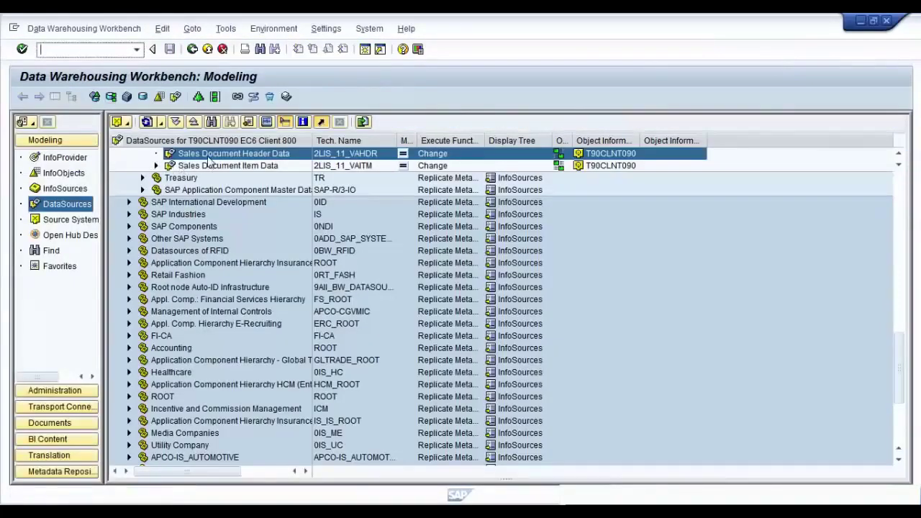
Step: Create and save InfoPackage 'Init & Delta' on Sales Document Header Data (2LIS_11_VAHDR)
scroll(216, 193, up, 1)
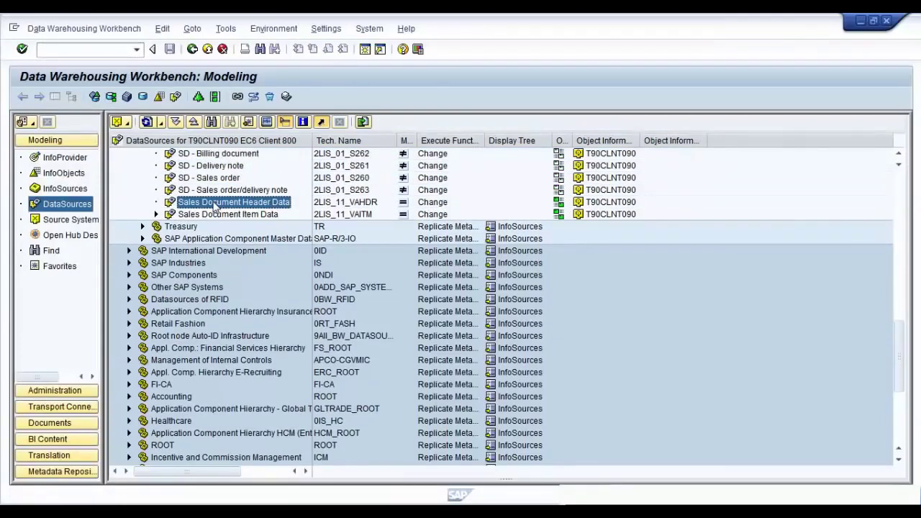
right_click(215, 206)
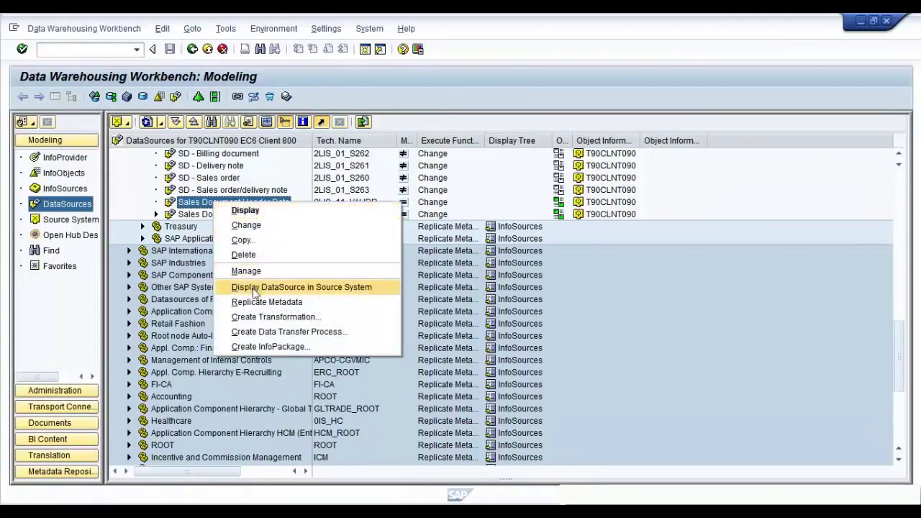
click(262, 348)
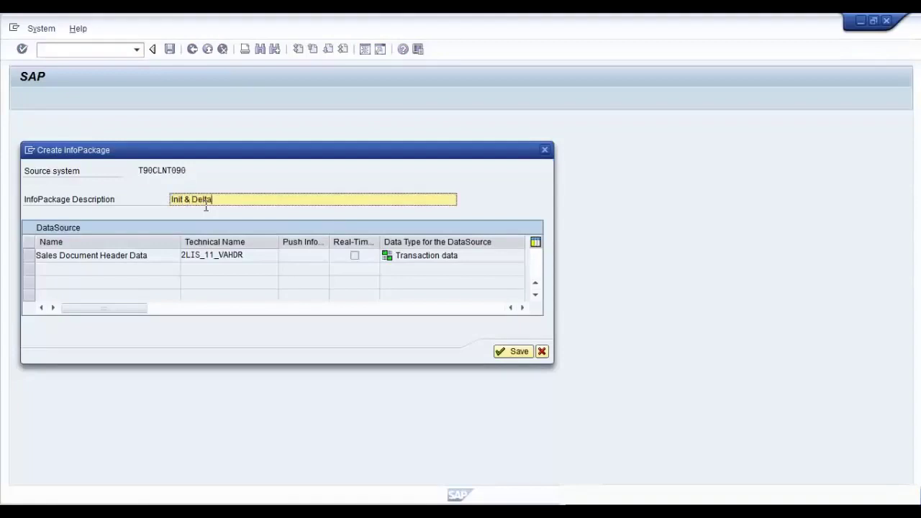
click(512, 351)
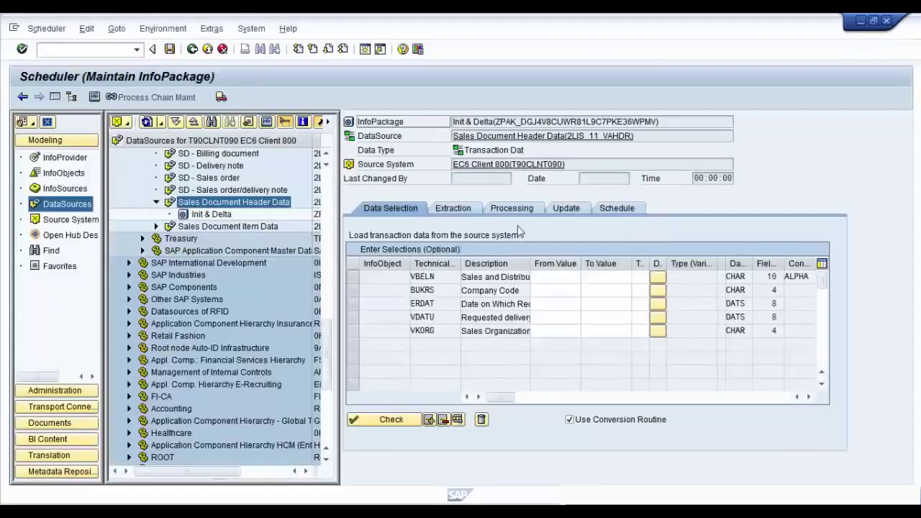
Step: Set the InfoPackage update mode to Initialize Delta Process with data transfer
click(453, 209)
click(532, 210)
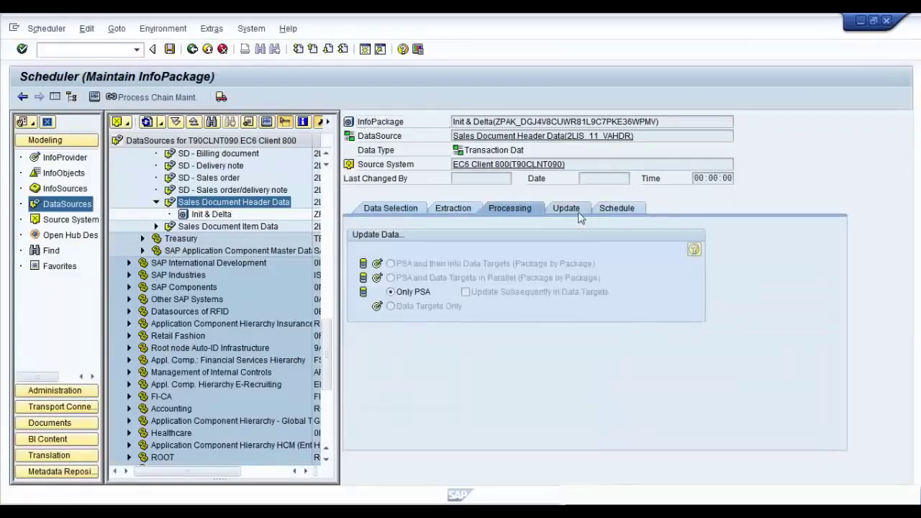
click(566, 209)
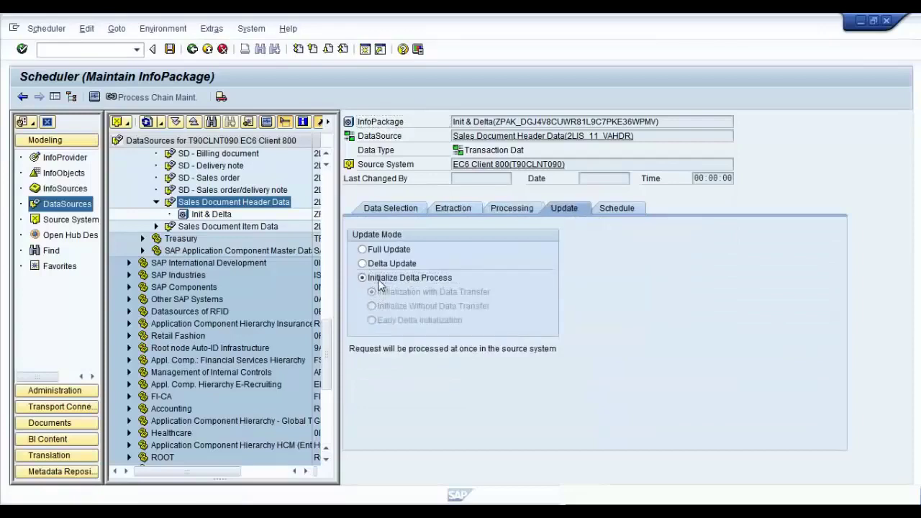
click(380, 279)
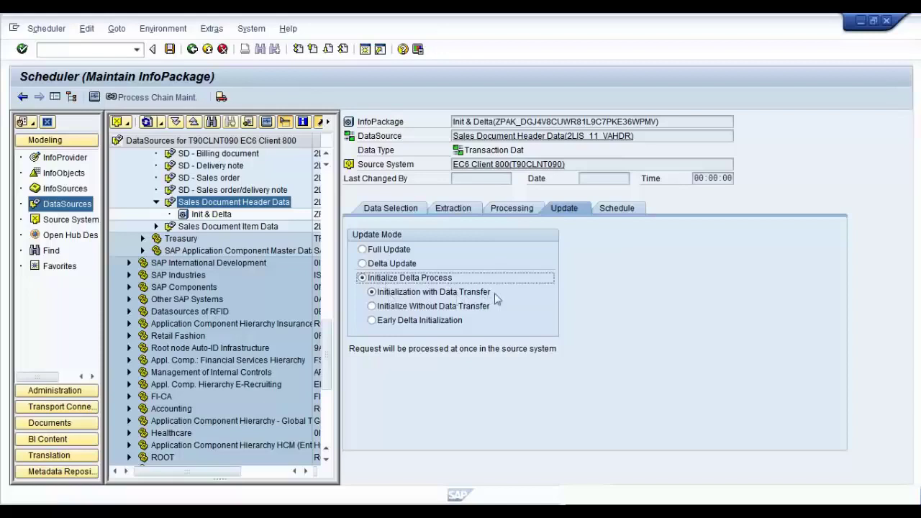
Step: Start the data load immediately, then return to the DataSources tree
click(617, 208)
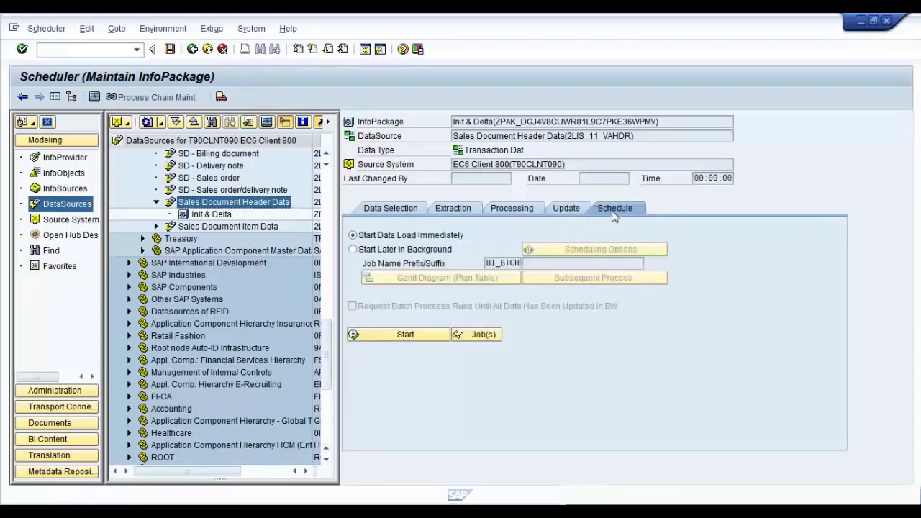
click(425, 333)
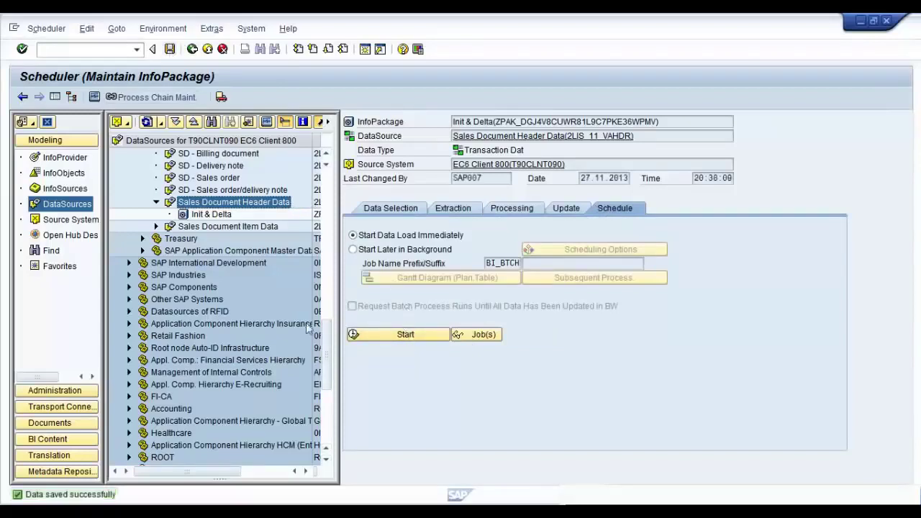
click(407, 336)
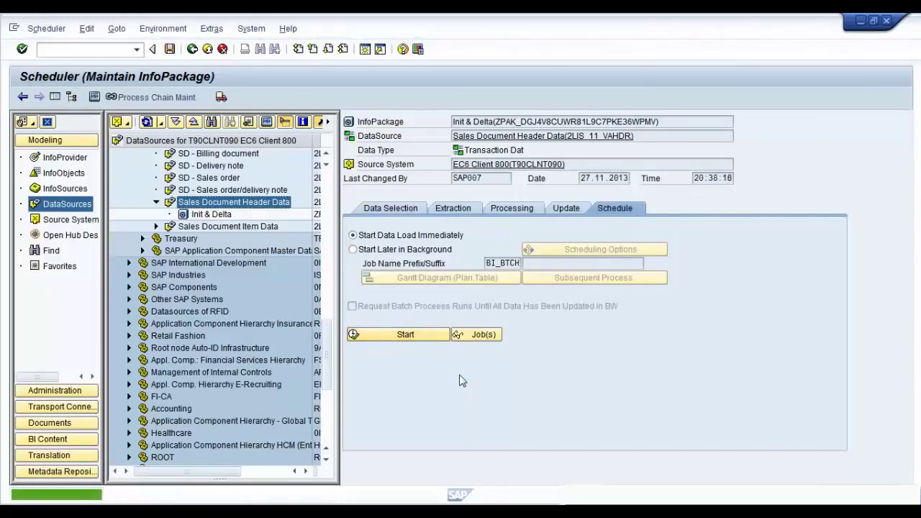
click(192, 49)
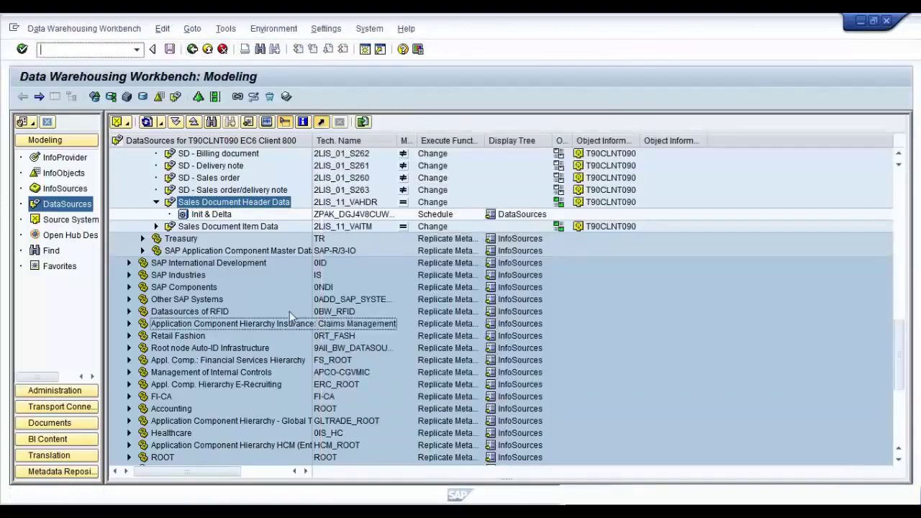
Step: Monitor the Init & Delta request until green, confirming 6876 records sent and received
right_click(242, 202)
click(298, 272)
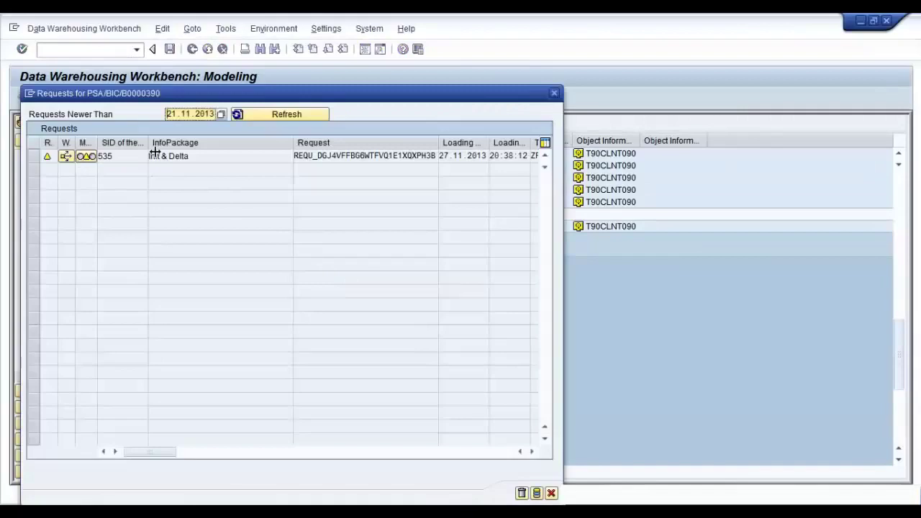
click(86, 156)
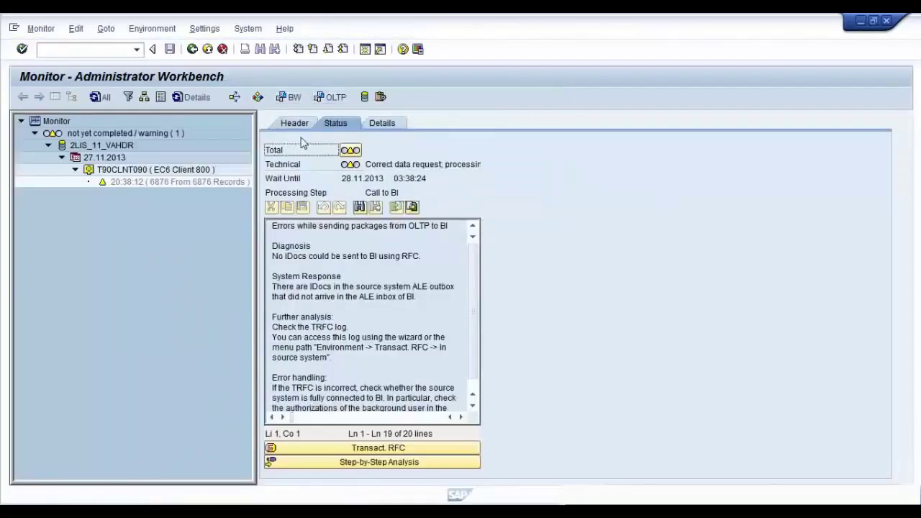
click(383, 123)
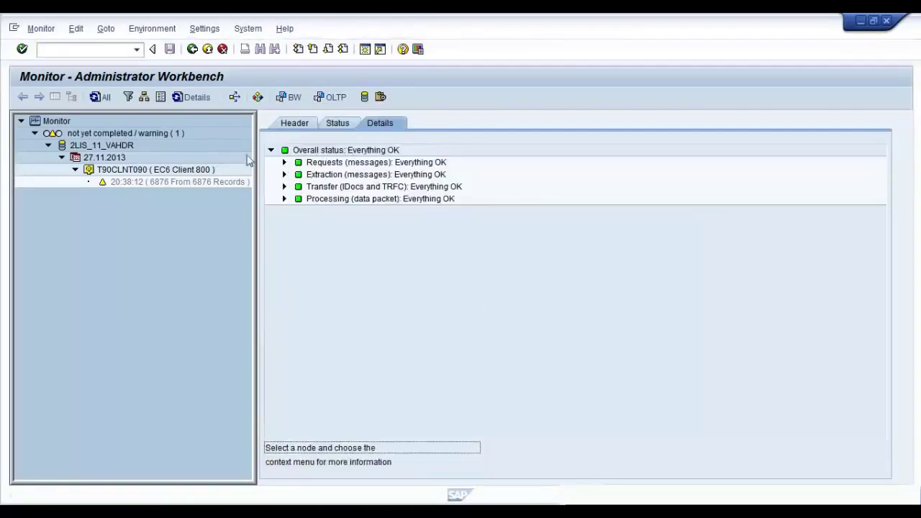
click(193, 97)
click(284, 175)
click(410, 214)
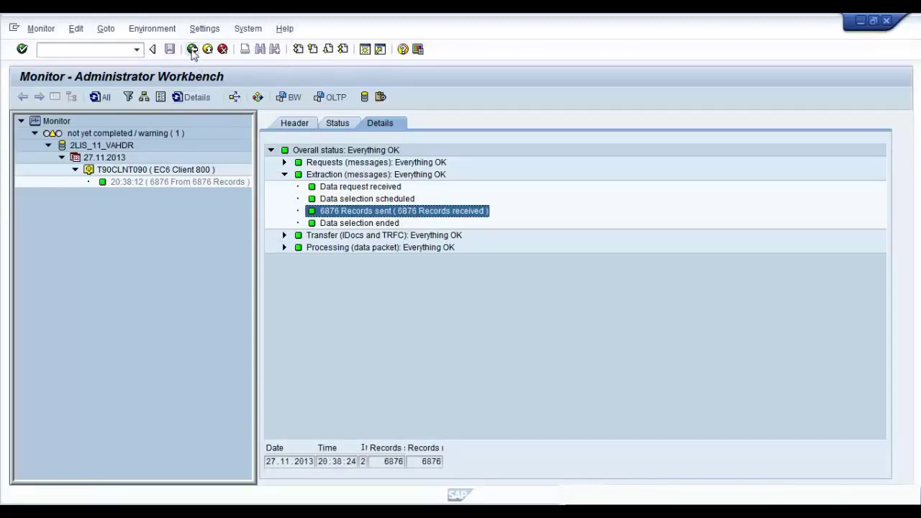
click(192, 50)
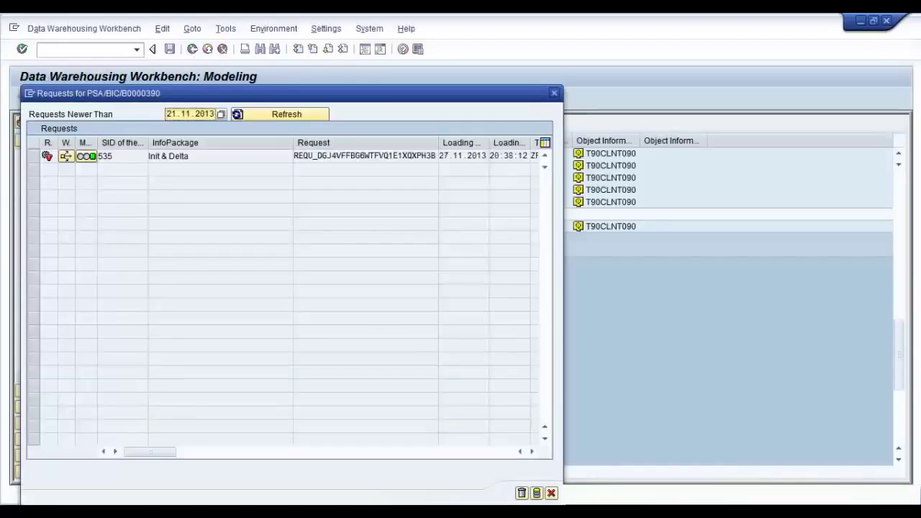
Step: Close the request list and open the Init & Delta InfoPackage in the Scheduler
click(551, 493)
click(41, 30)
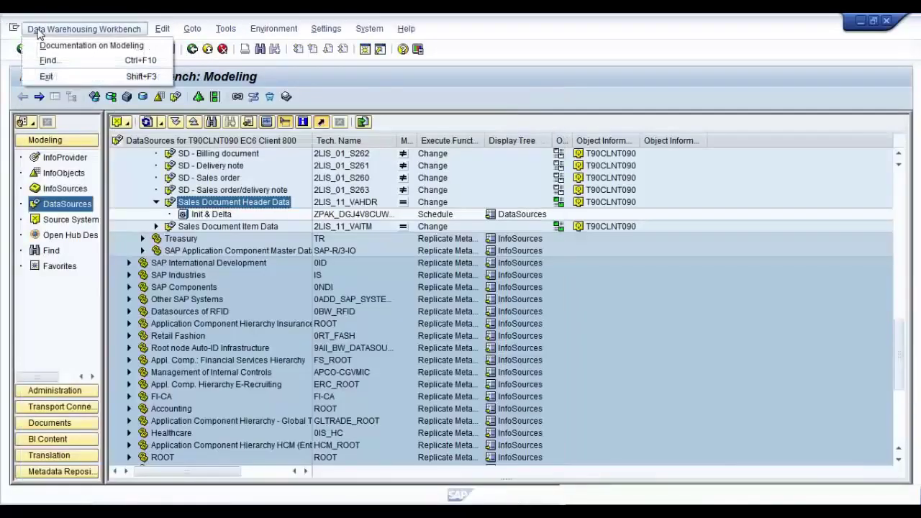
click(214, 215)
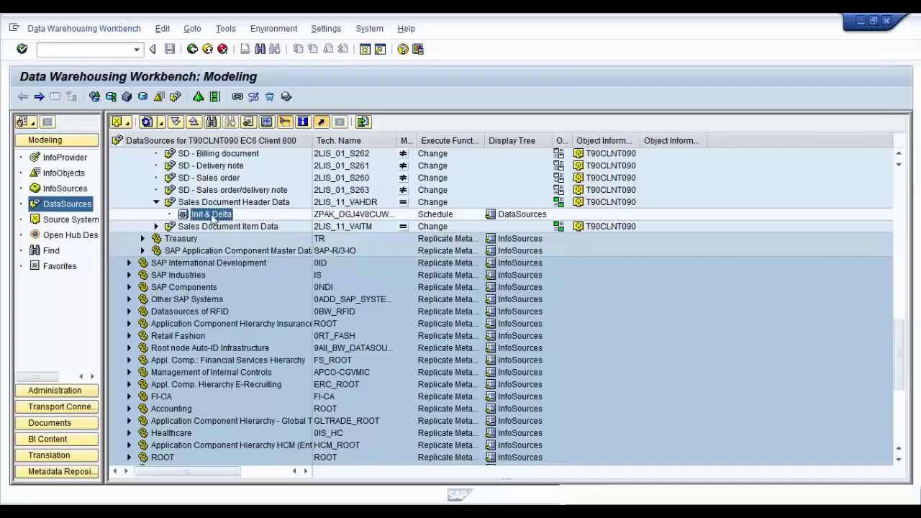
double_click(211, 215)
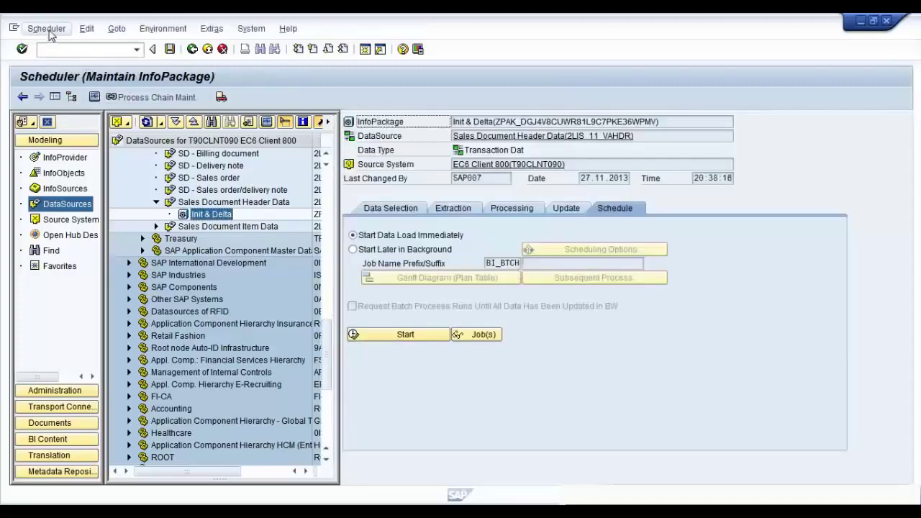
Step: Review the source-system initialization options showing the Init & Delta entry dated 27.11.2013
click(46, 29)
click(578, 339)
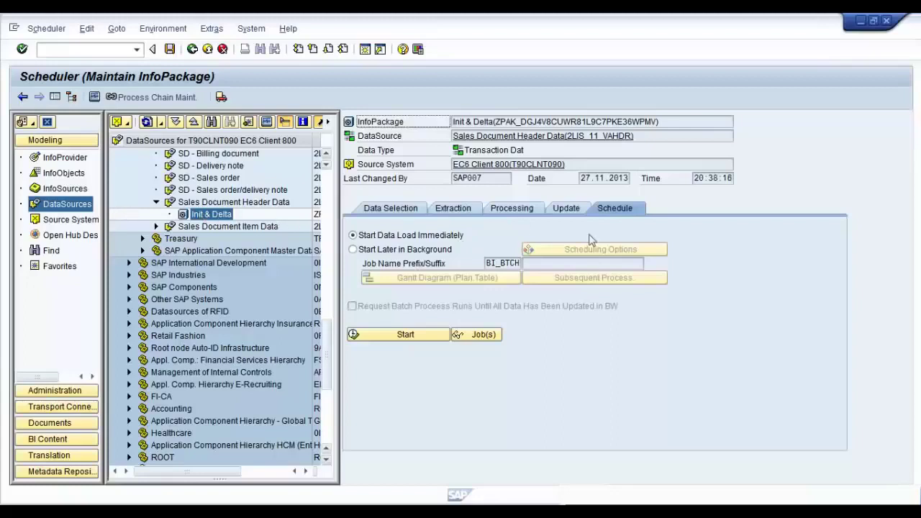
click(46, 30)
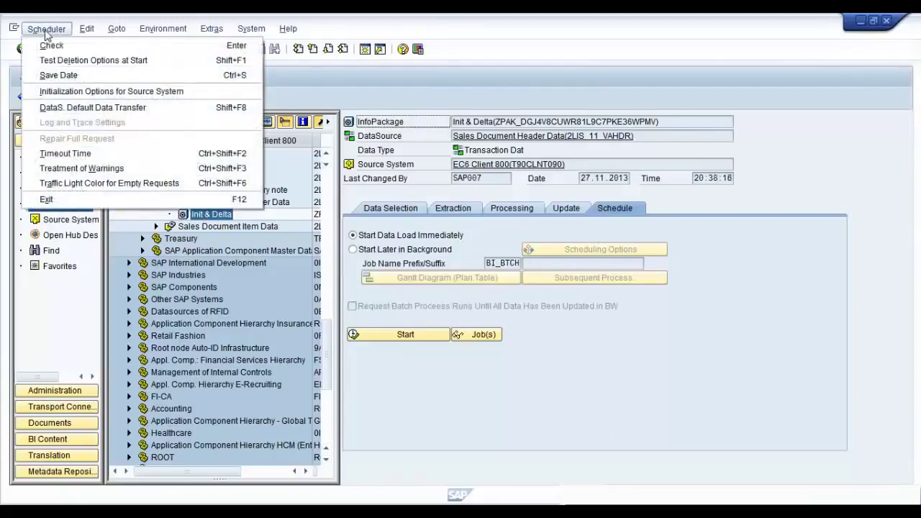
click(160, 97)
click(96, 201)
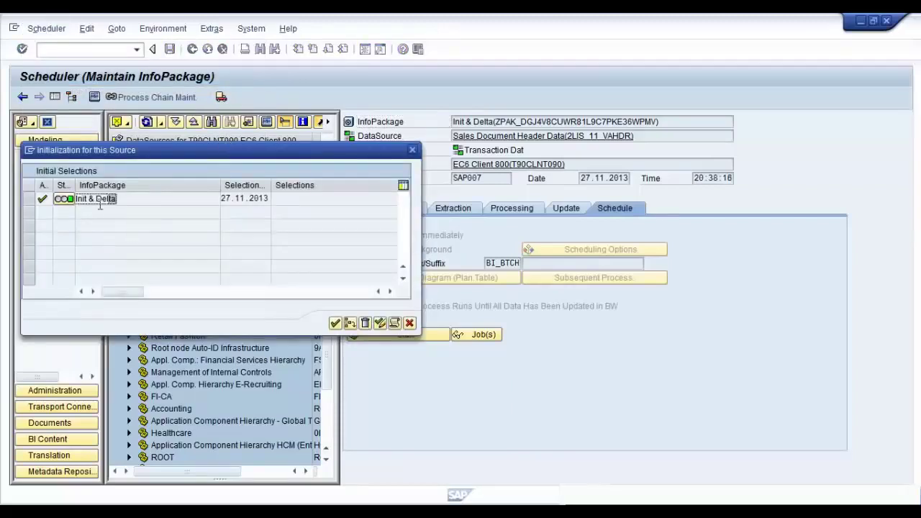
click(409, 324)
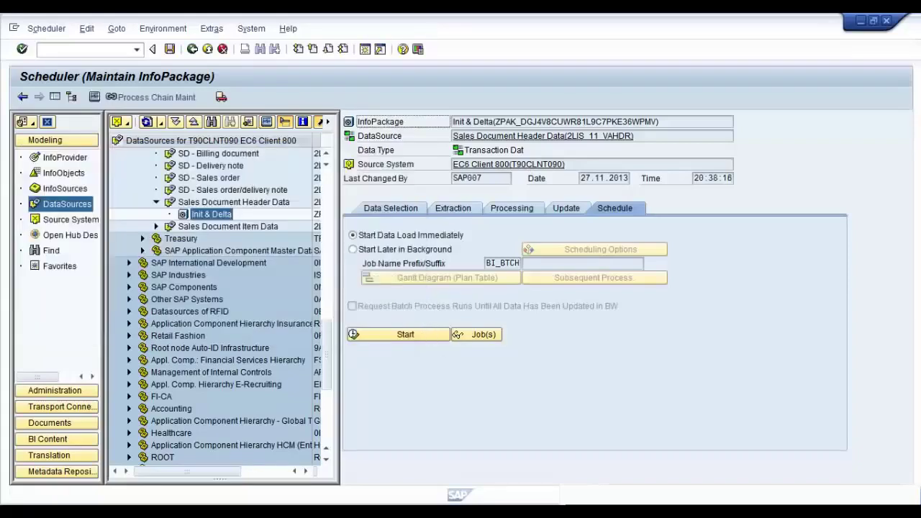
Step: Confirm in RSA7 that 2LIS_11_VAHDR is in the delta queue, then go back and enter lbwe
mouse_move(244, 513)
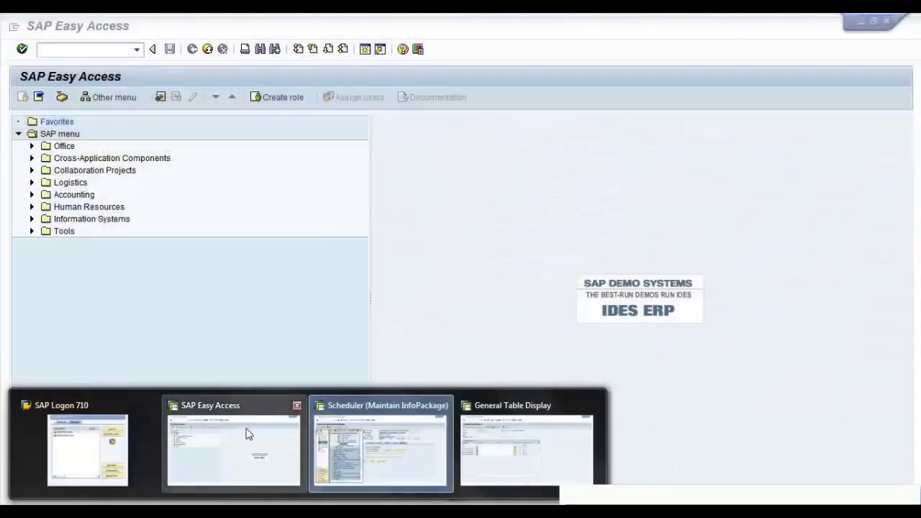
click(246, 434)
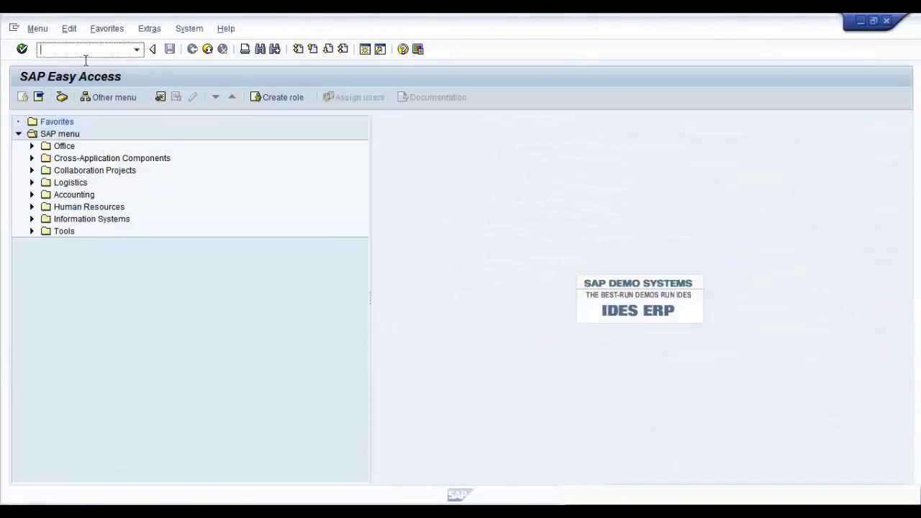
text(rsa7)
key(Return)
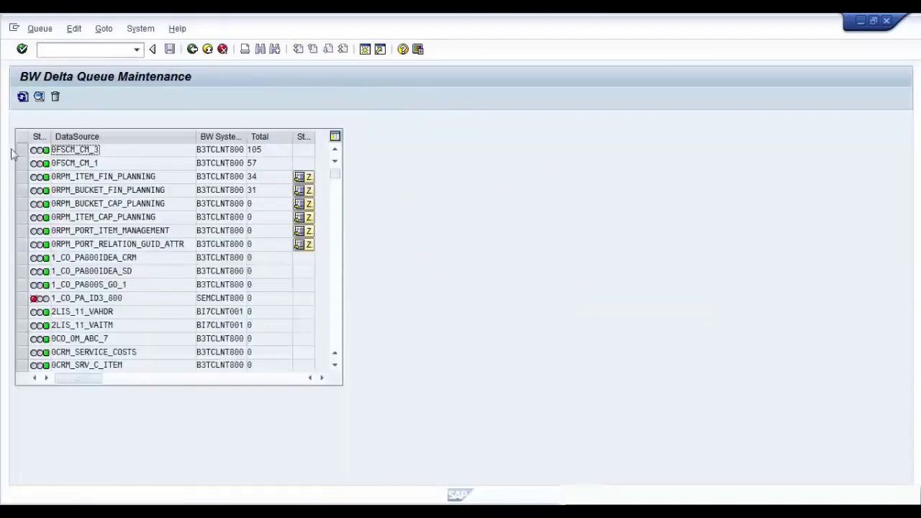
click(138, 315)
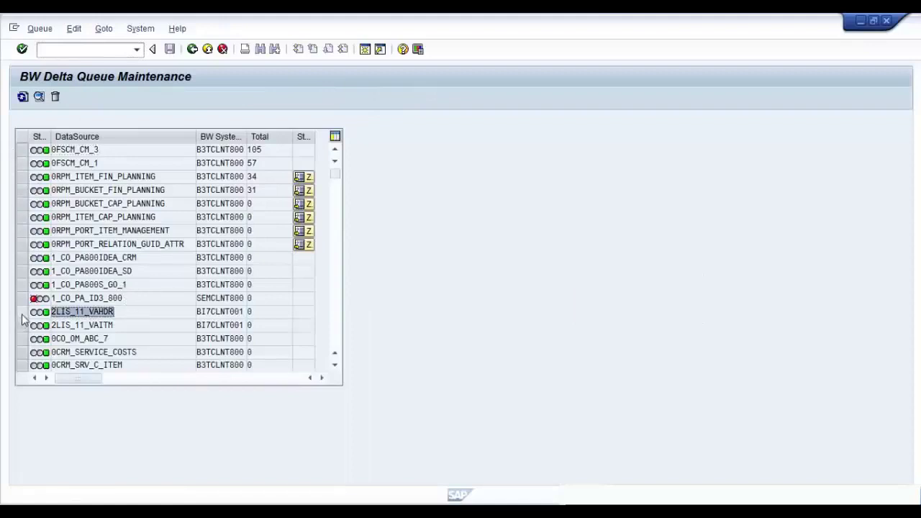
click(21, 314)
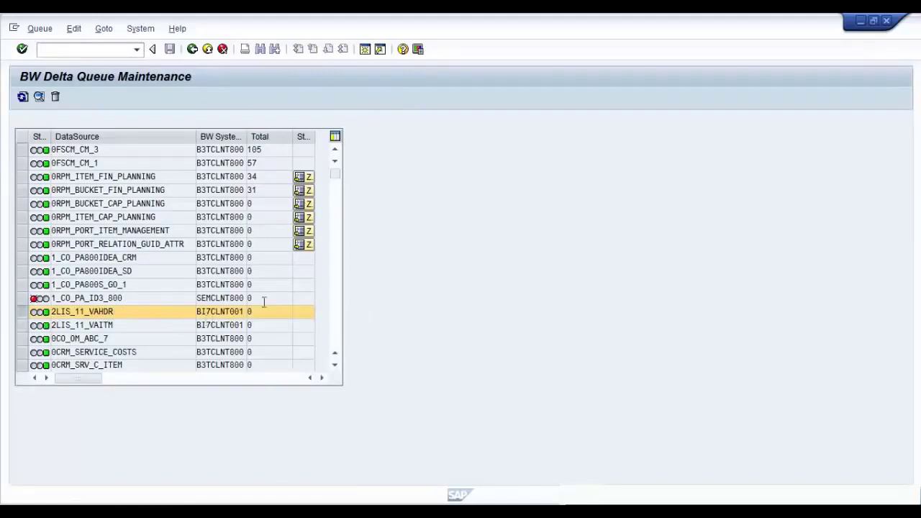
key(F3)
text(lbwe)
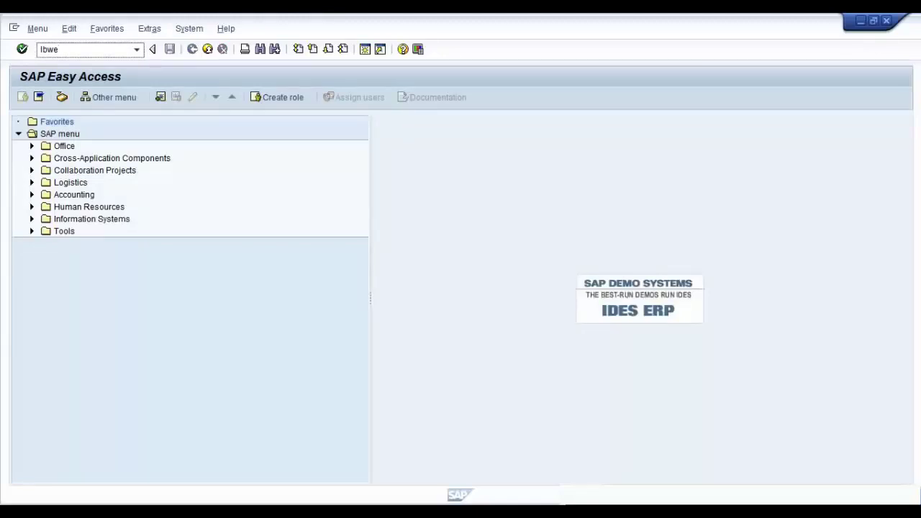
Step: Open LBWE and the Job Control for application 11 : SD Sales BW
key(Return)
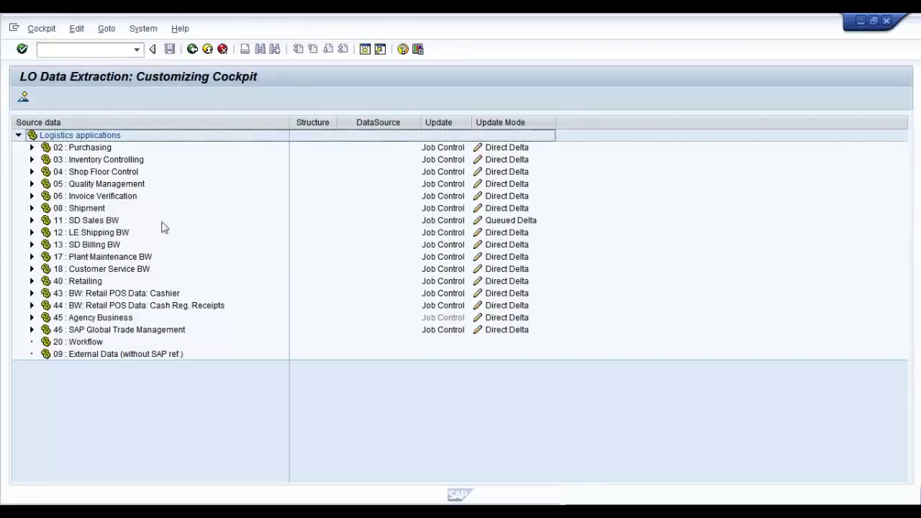
click(455, 223)
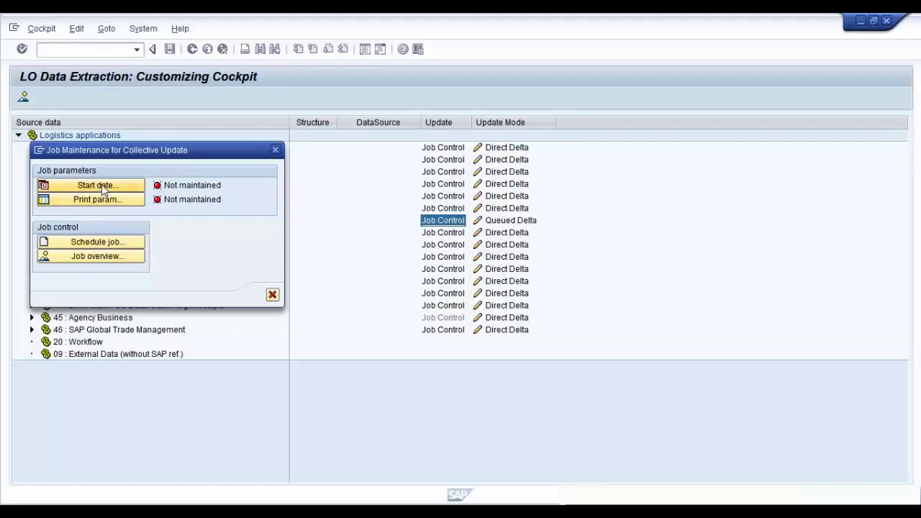
Step: Set the collective update job's start date to Immediate and save it
click(96, 243)
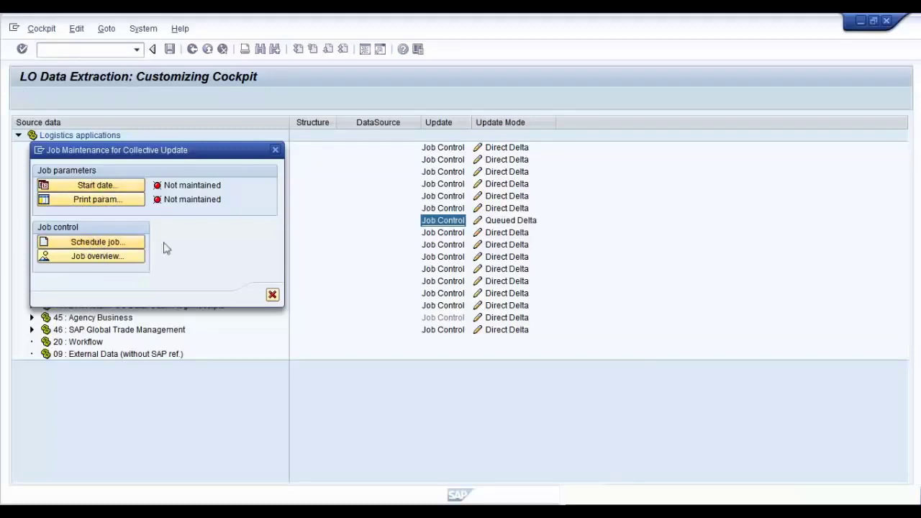
click(94, 186)
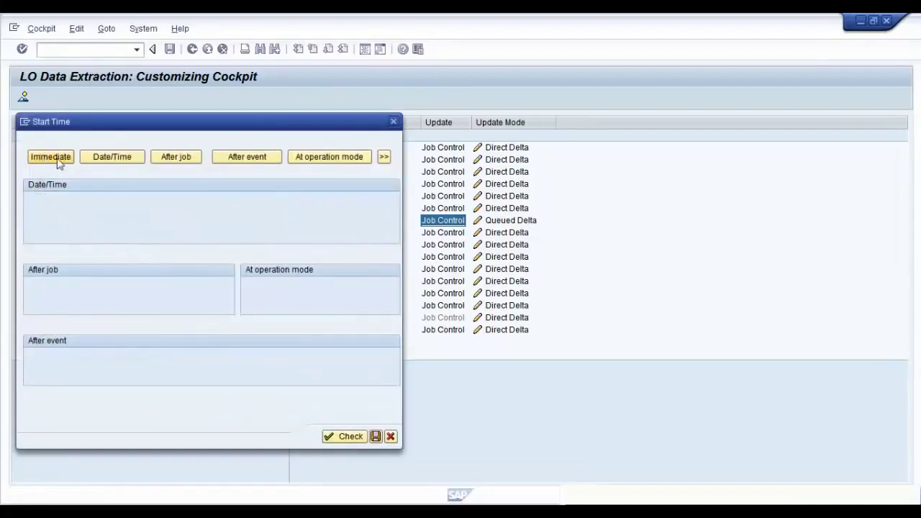
click(51, 156)
click(259, 436)
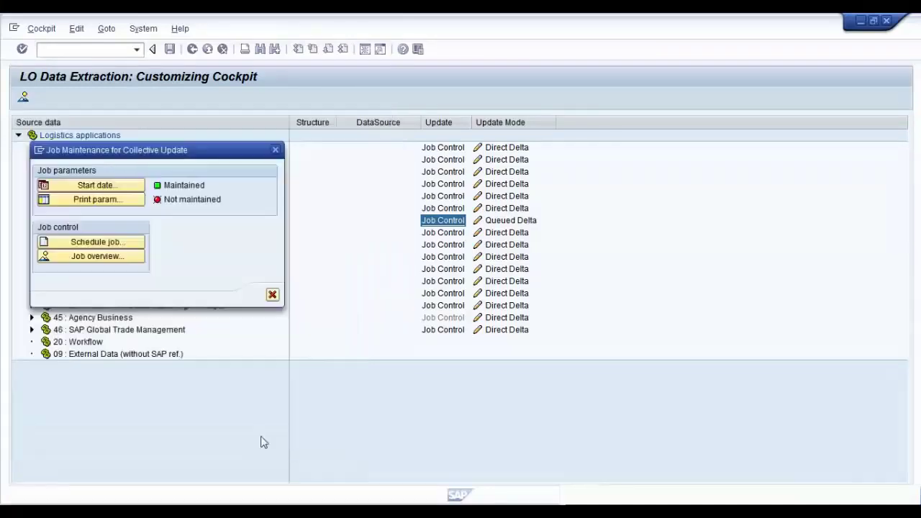
Step: Open the job's print parameters and acknowledge the 'Printer name not defined' errors
click(103, 202)
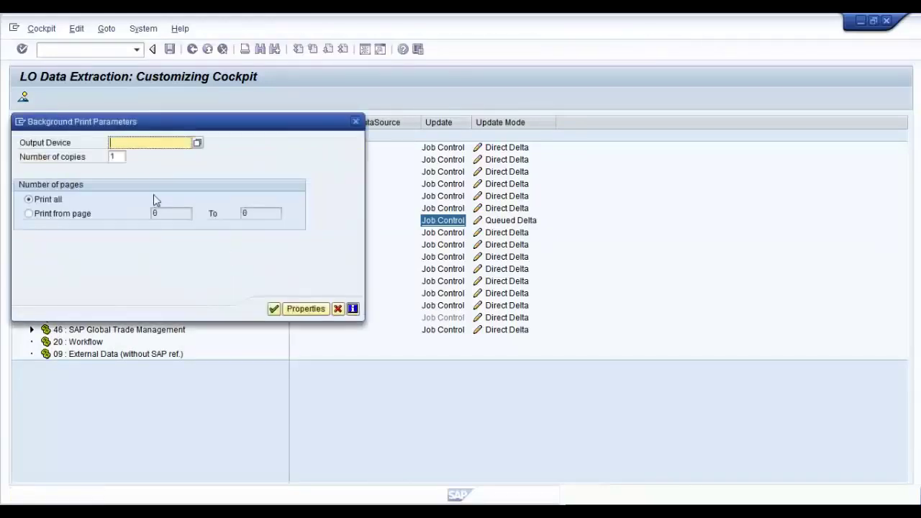
click(275, 309)
click(323, 380)
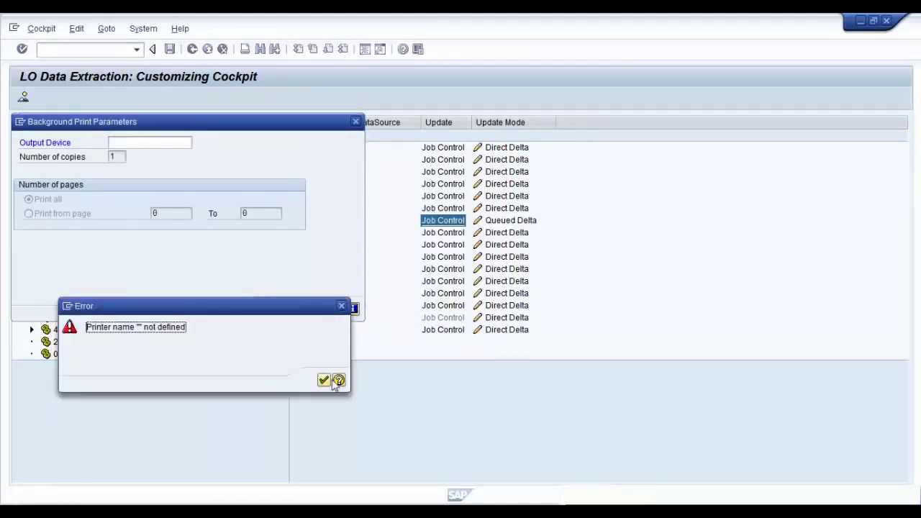
click(328, 381)
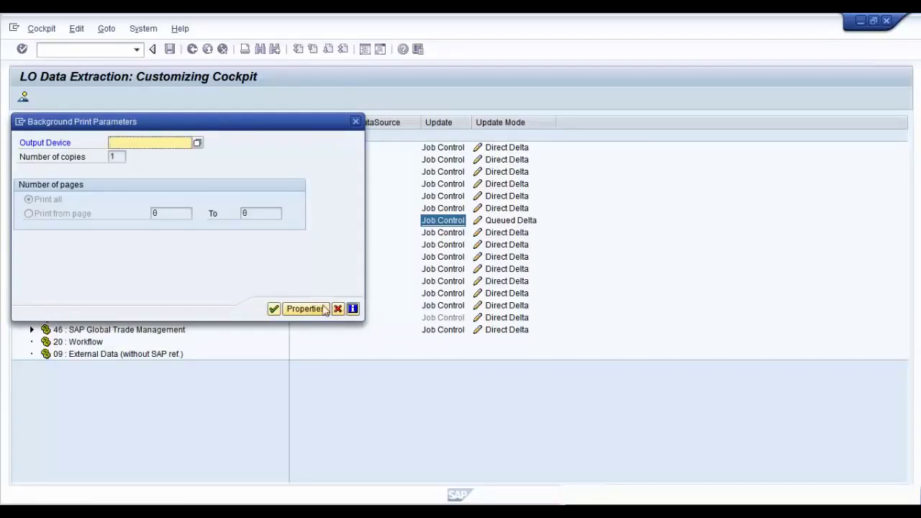
click(326, 309)
click(323, 380)
Step: Cancel Background Print Parameters and close Job Maintenance for Collective Update
click(338, 309)
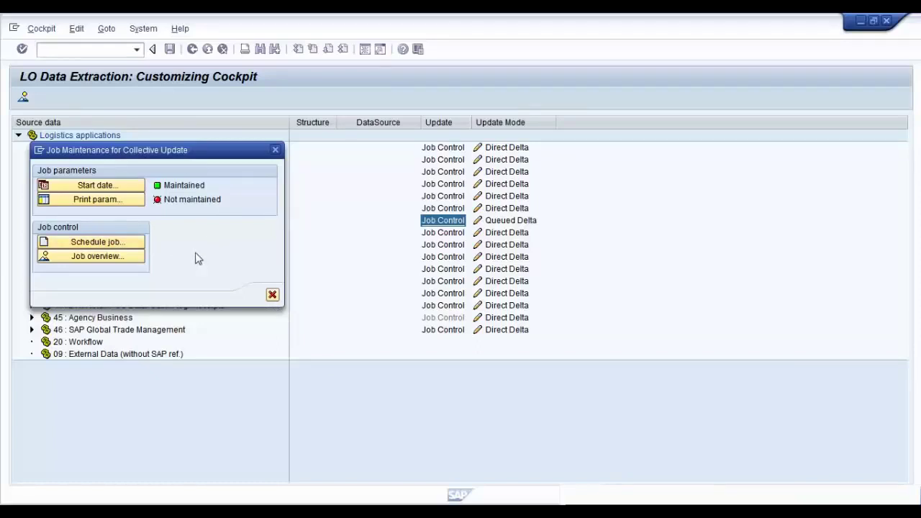
click(272, 295)
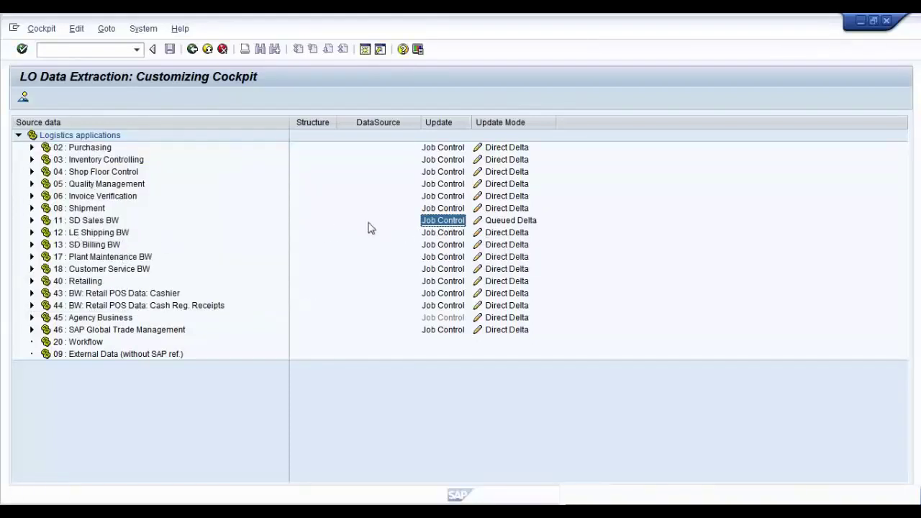
Step: Return to Easy Access, run RSA7 and select the 2LIS_11_VAHDR queue entry showing total 0
click(192, 50)
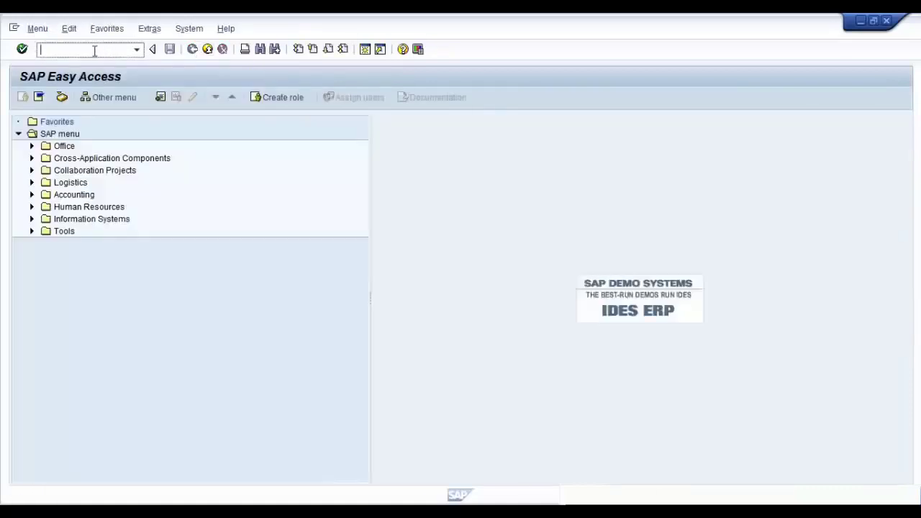
click(95, 51)
text(rsa7)
key(Return)
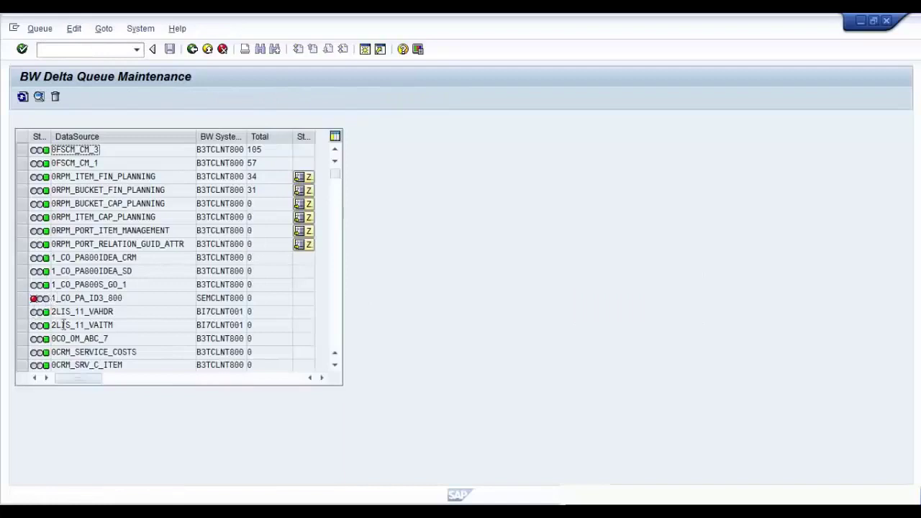
click(24, 313)
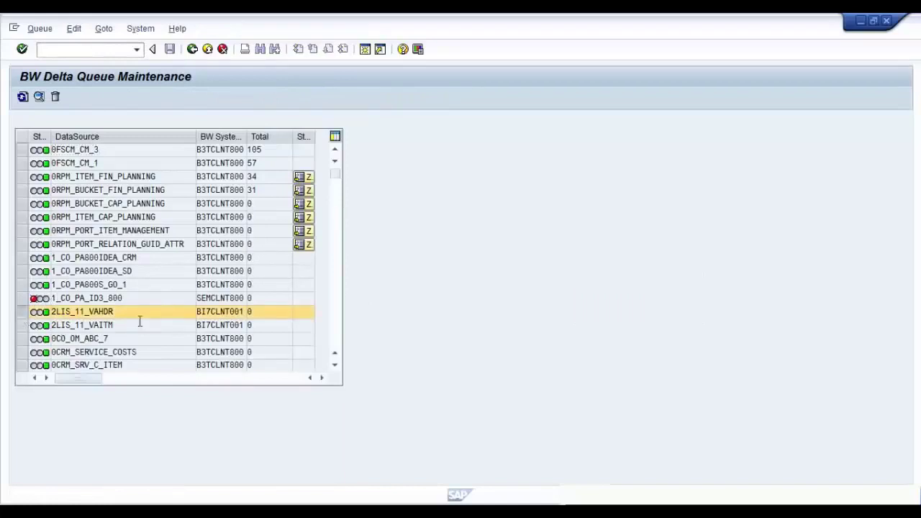